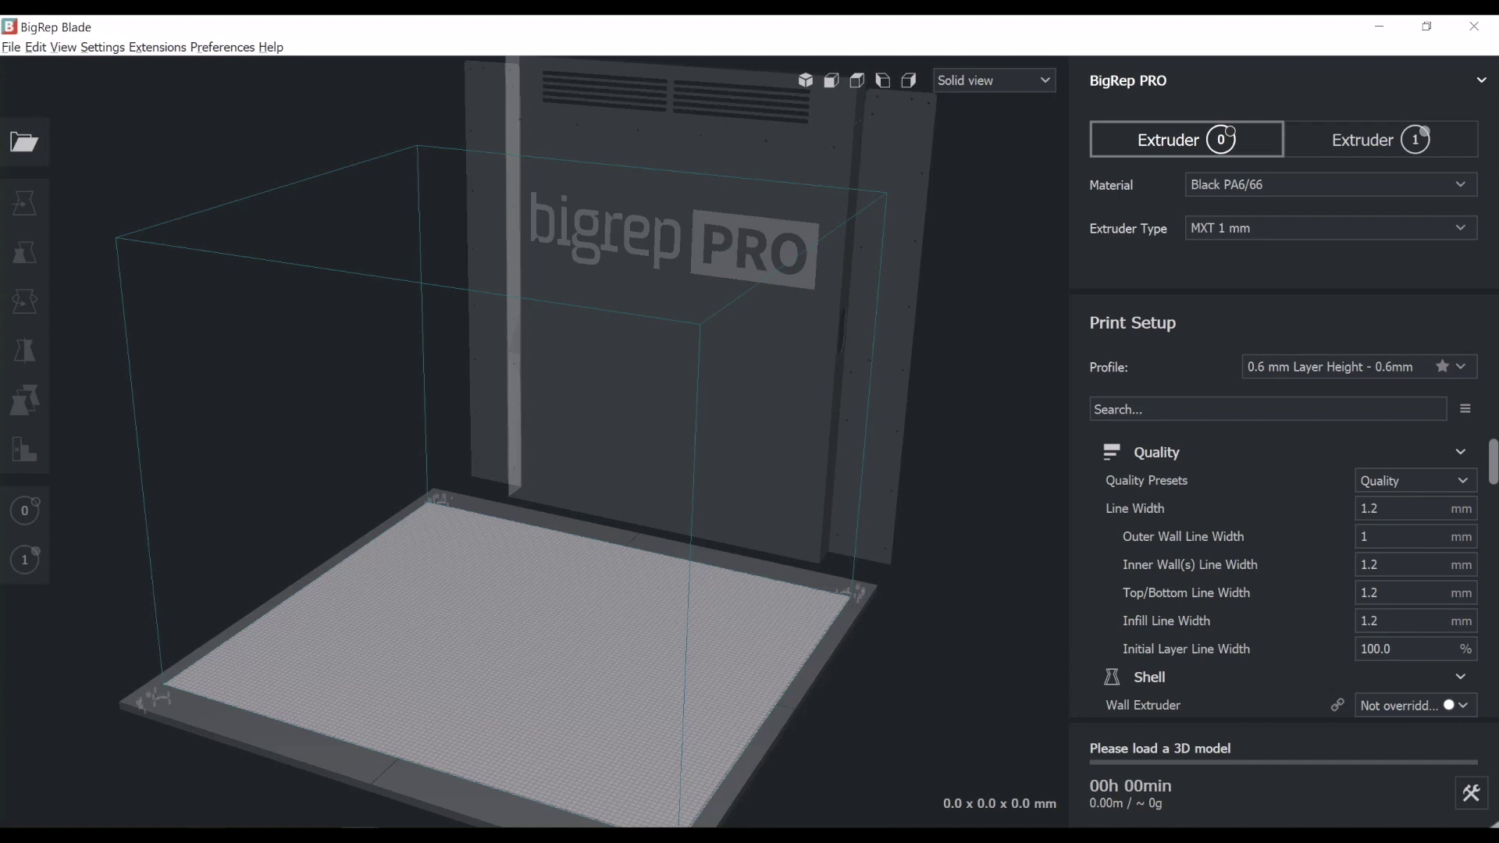
# Load Base Repaired.stl from the Blade Video 2020 folder onto the build plate and dismiss the mesh notice
pyautogui.hotkey('alt', 'Tab')
pyautogui.click(1002, 451)
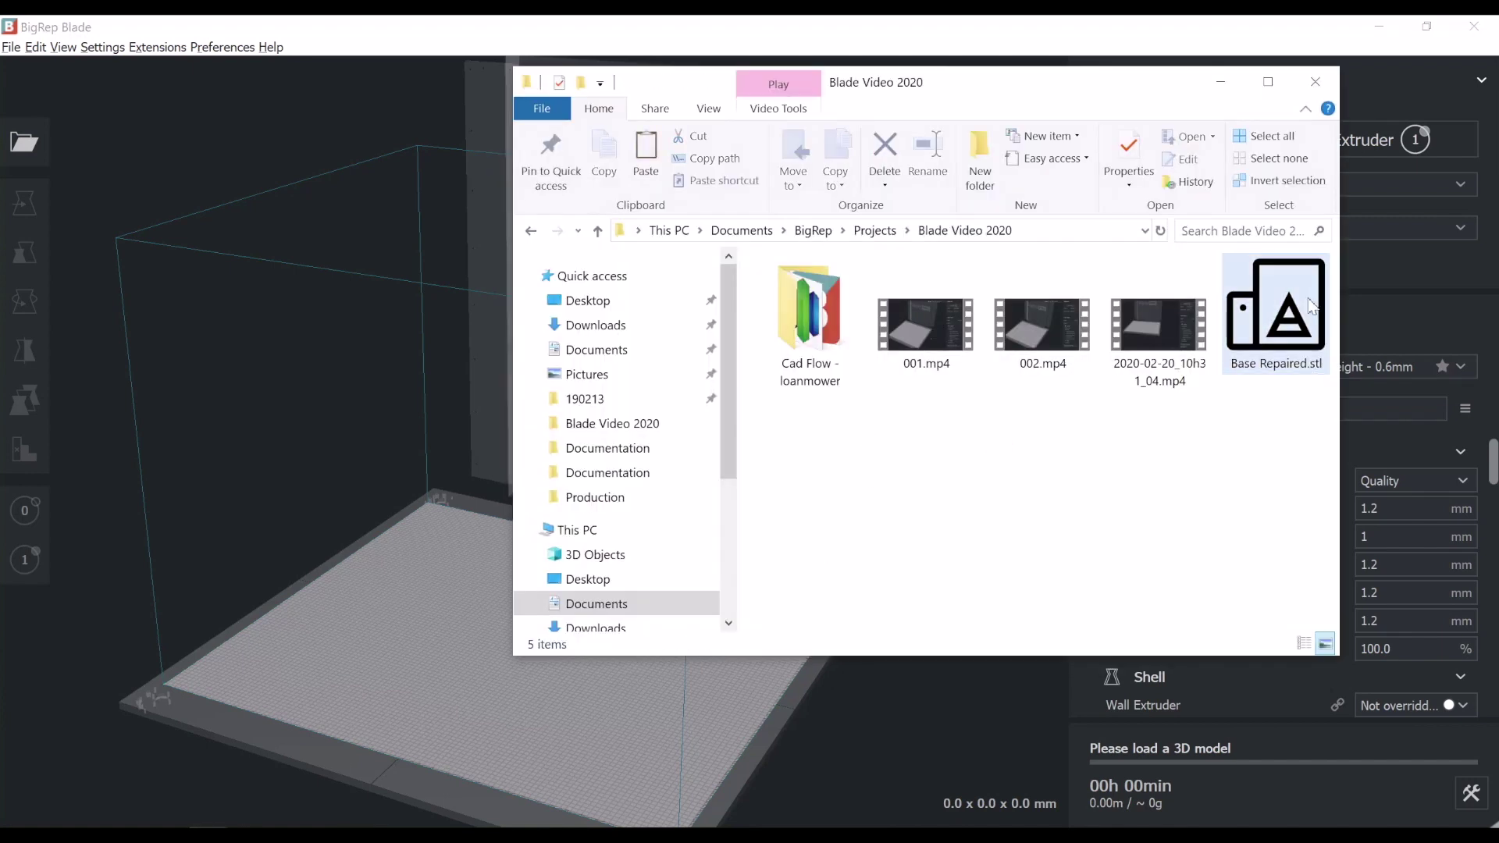
pyautogui.moveTo(1312, 306); pyautogui.dragTo(419, 575)
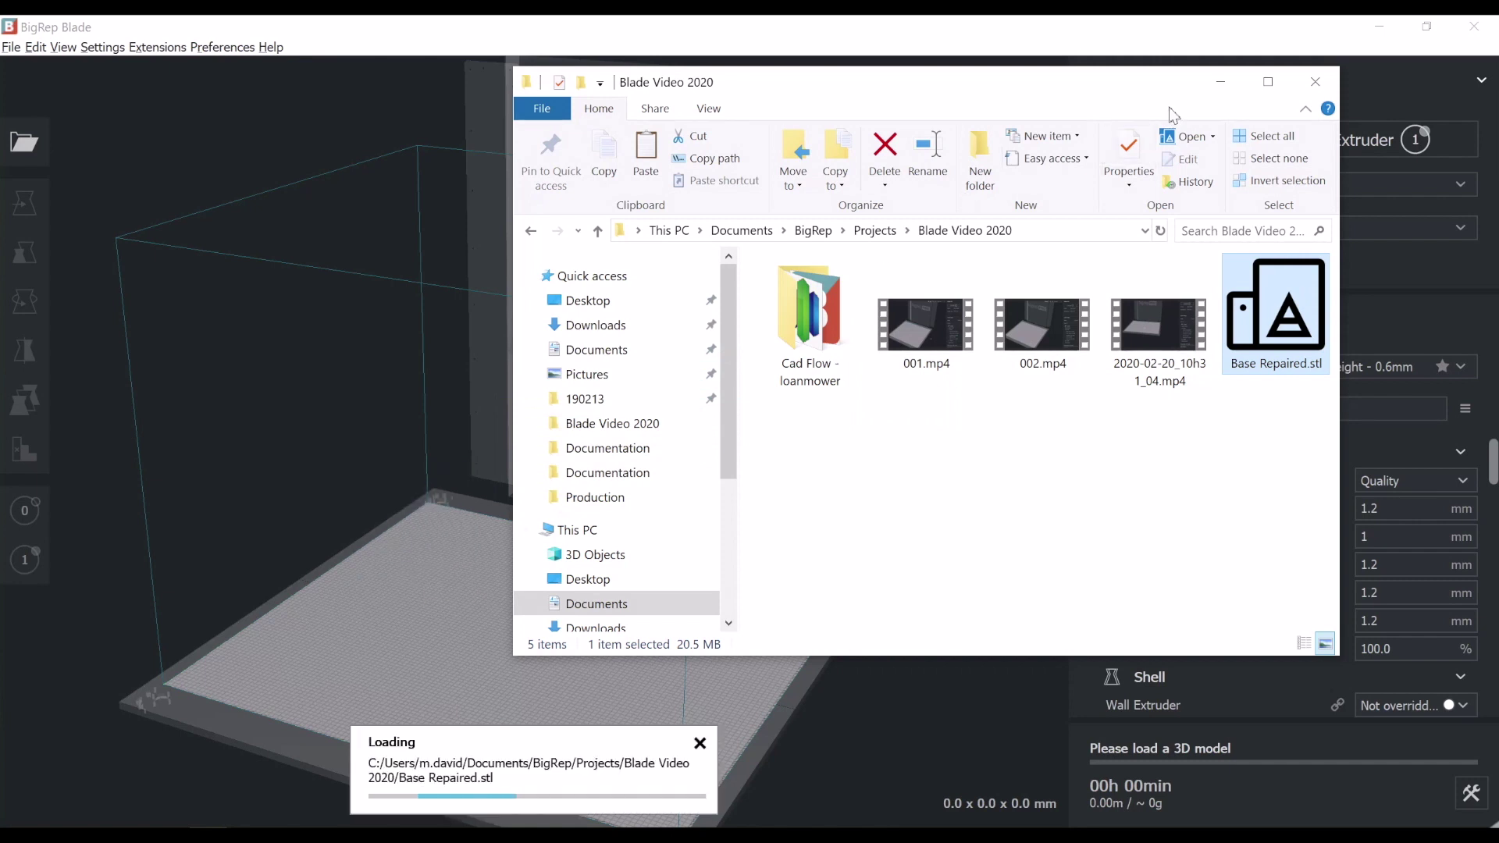
pyautogui.click(1221, 81)
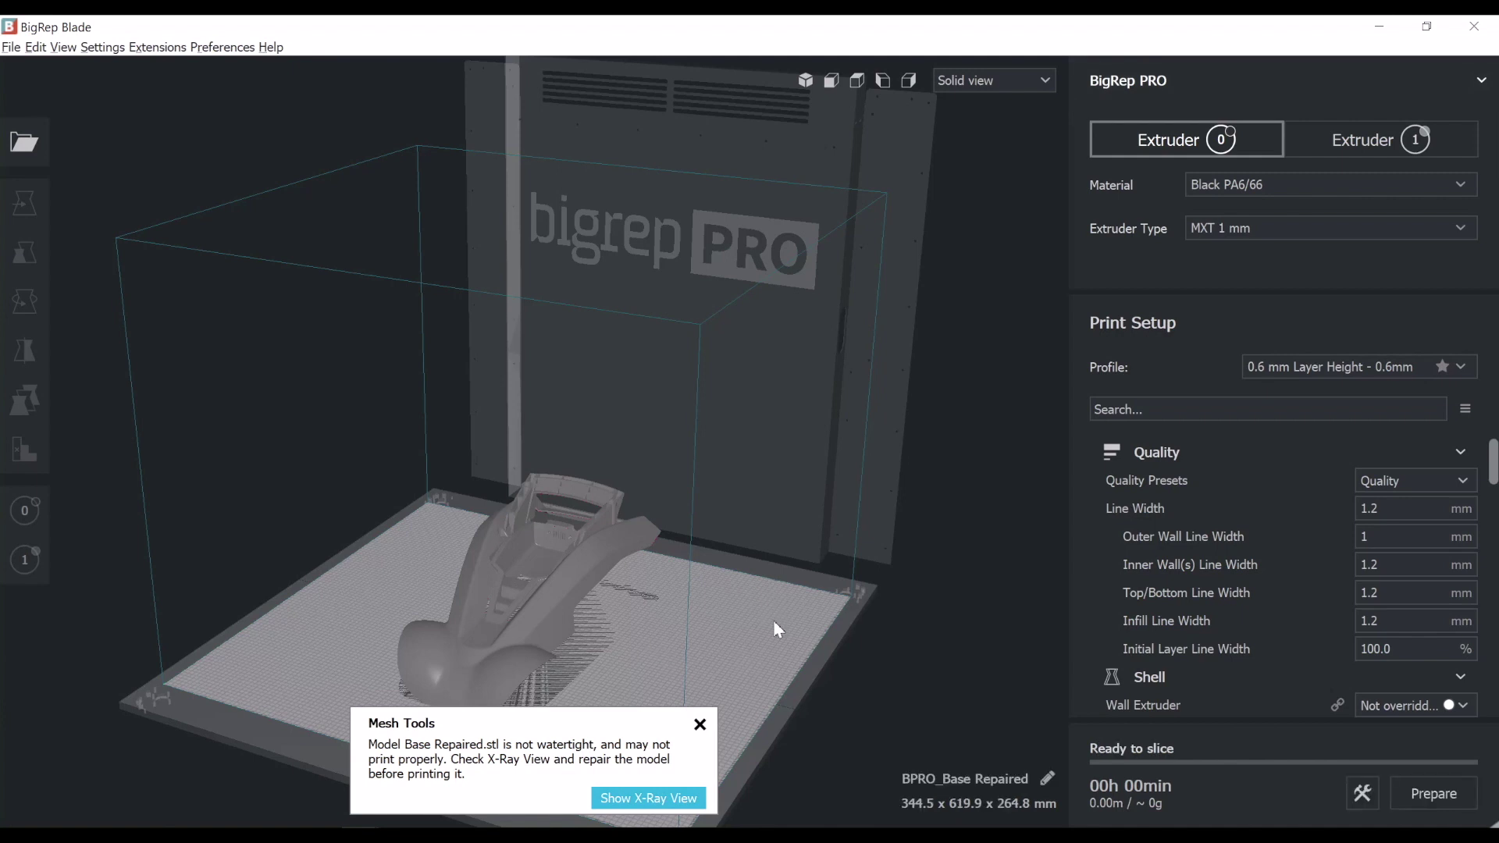
pyautogui.click(699, 724)
# Move the model freehand on the build plate to about X 45 mm, Y 50 mm
pyautogui.moveTo(776, 656)
pyautogui.mouseDown(button='right')
pyautogui.moveTo(592, 662)
pyautogui.moveTo(662, 690)
pyautogui.mouseUp(button='right')
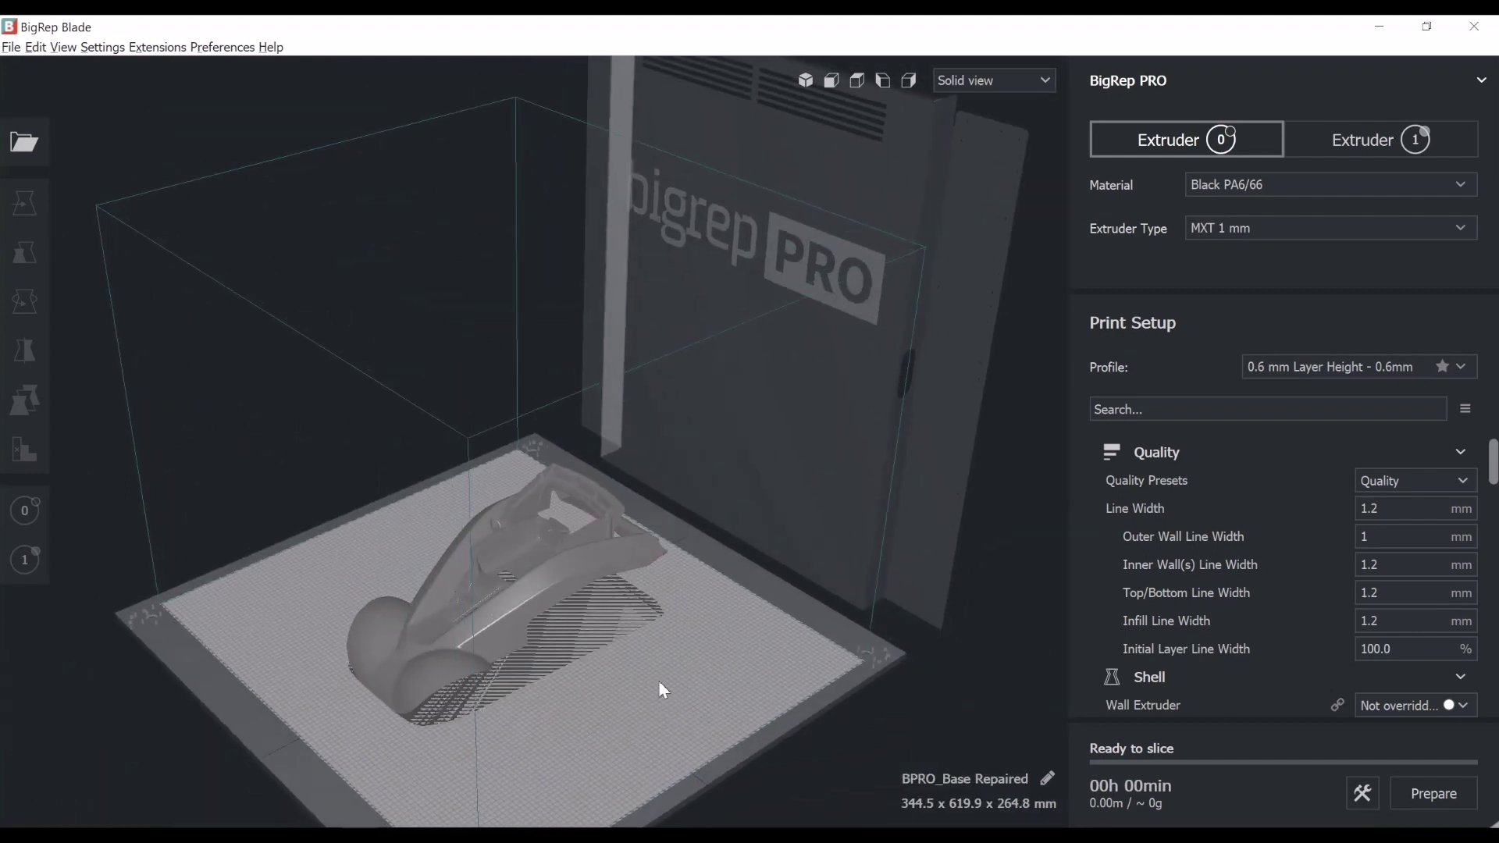
pyautogui.scroll(3, 658, 677)
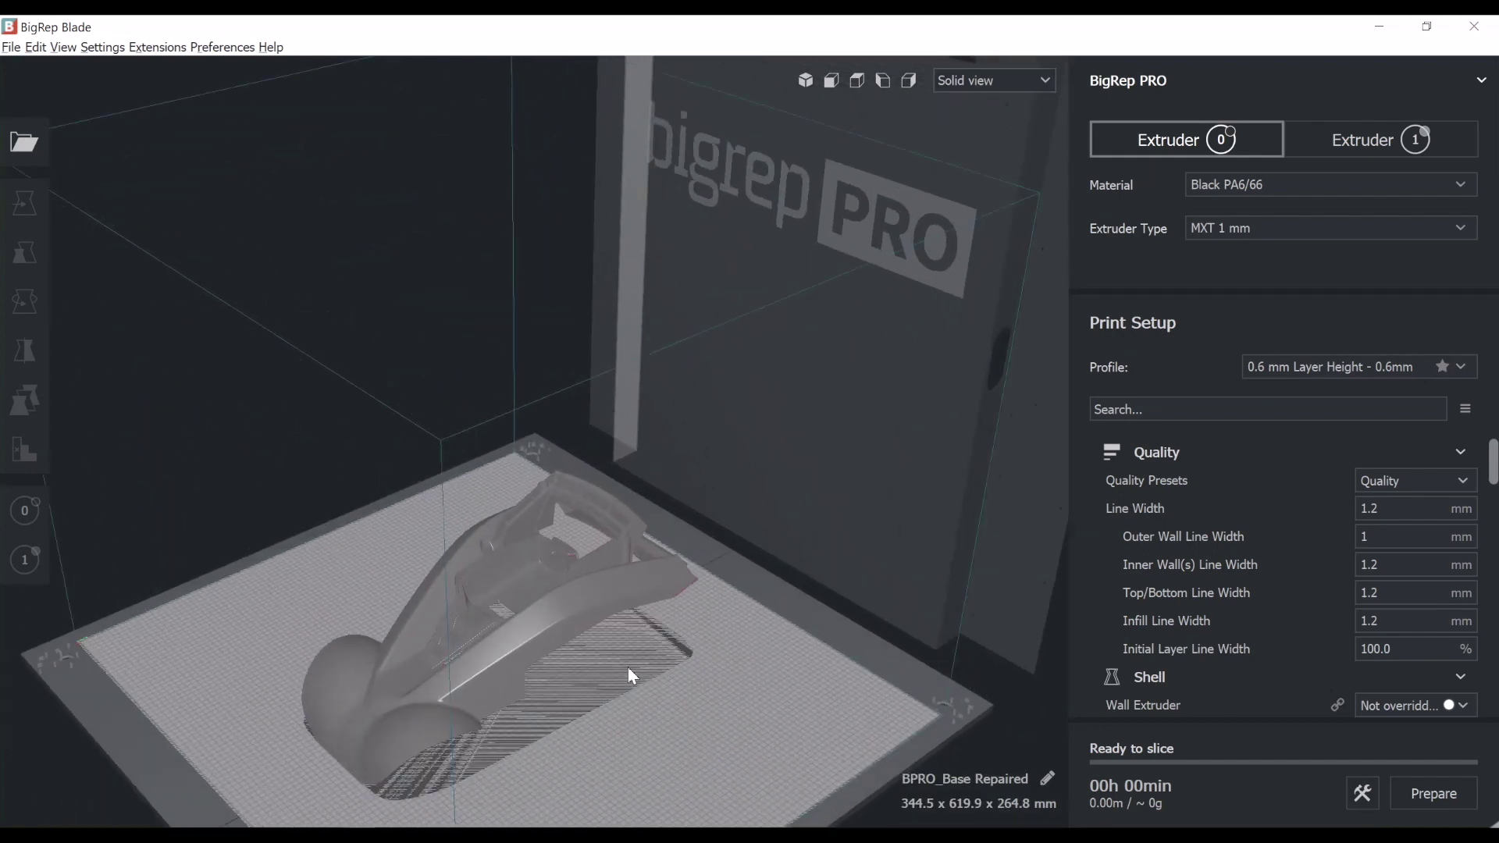
pyautogui.click(578, 607)
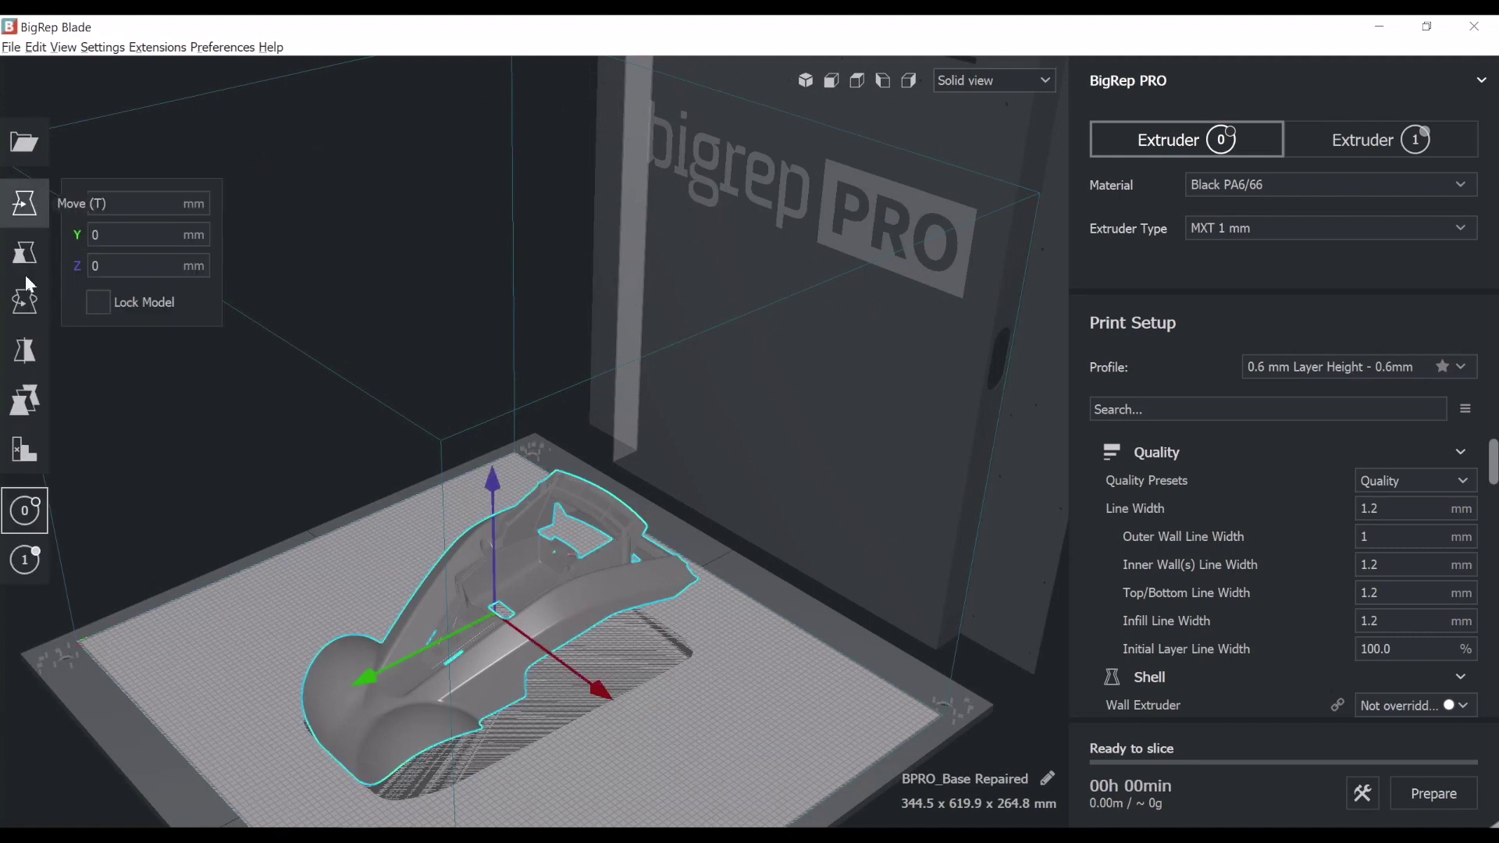
pyautogui.moveTo(441, 647); pyautogui.dragTo(470, 587)
pyautogui.keyDown('ctrl'); pyautogui.click(484, 577); pyautogui.keyUp('ctrl')
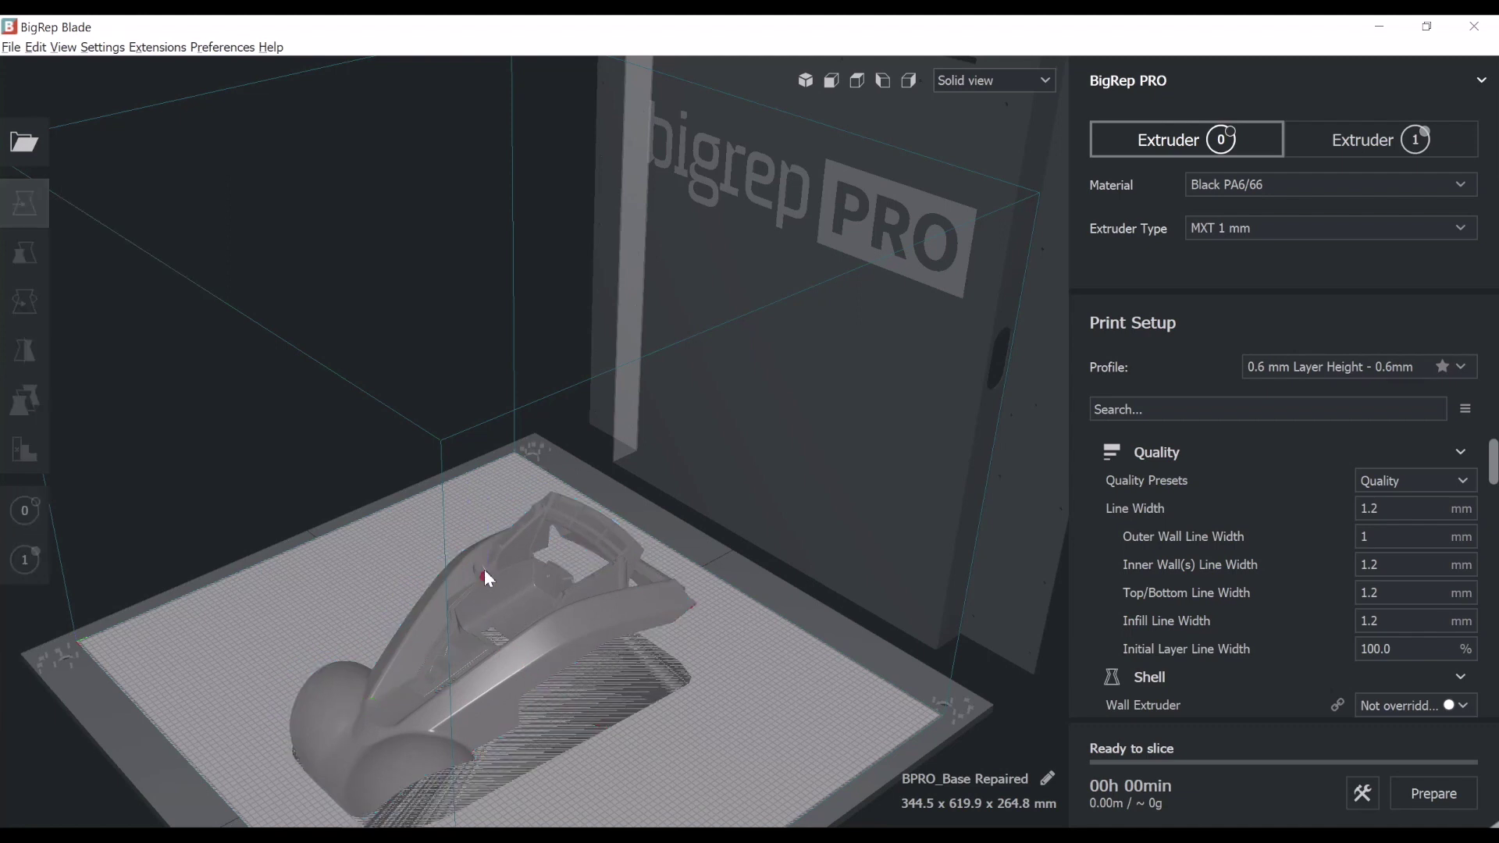
pyautogui.click(439, 617)
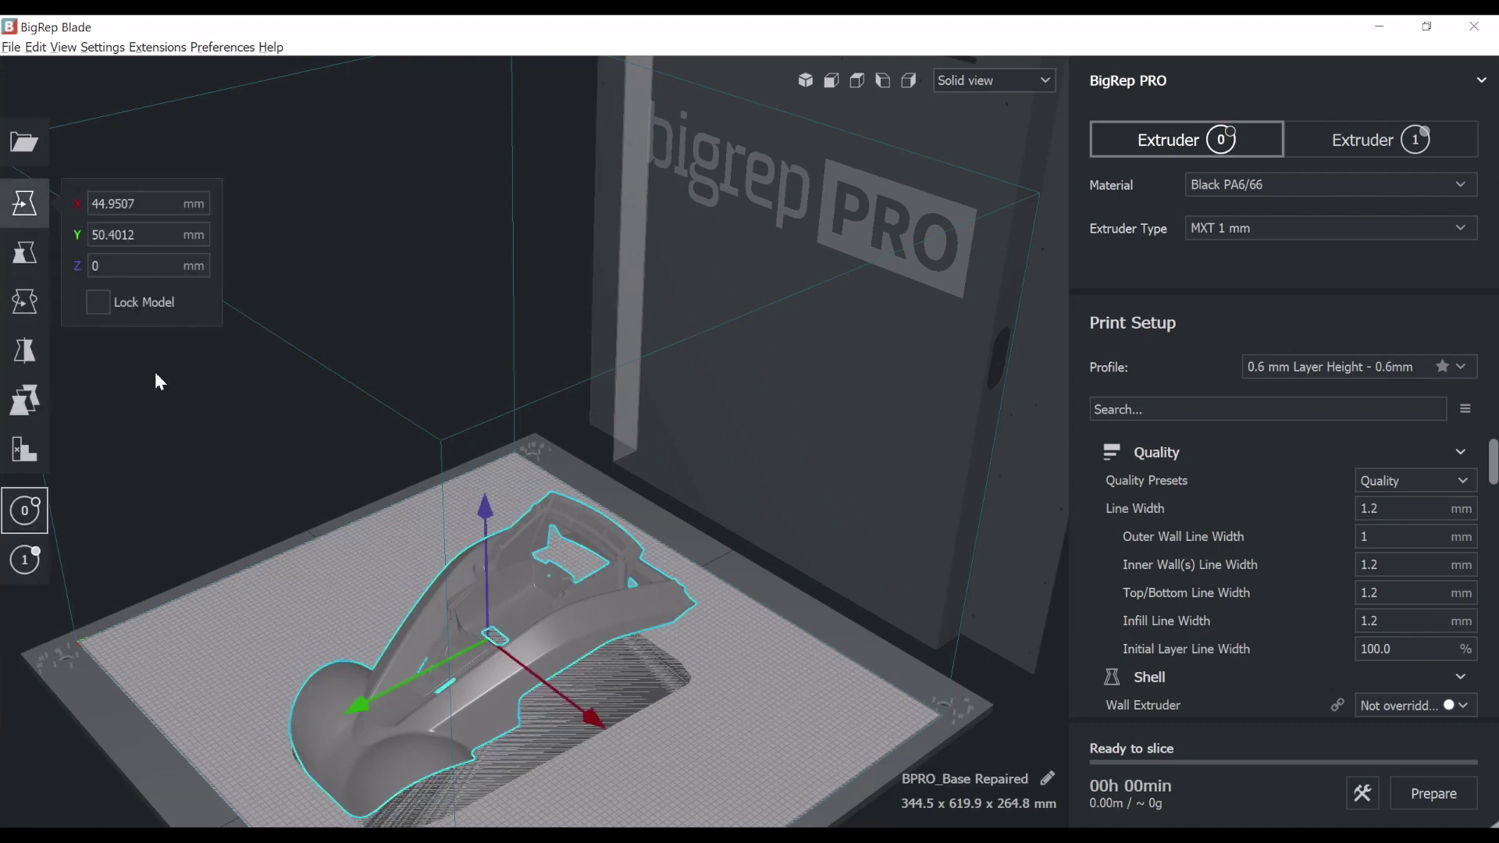
# Rotate the model to stand upright with its rounded nose up, turn it -180° about the vertical axis, and deselect it
pyautogui.click(25, 253)
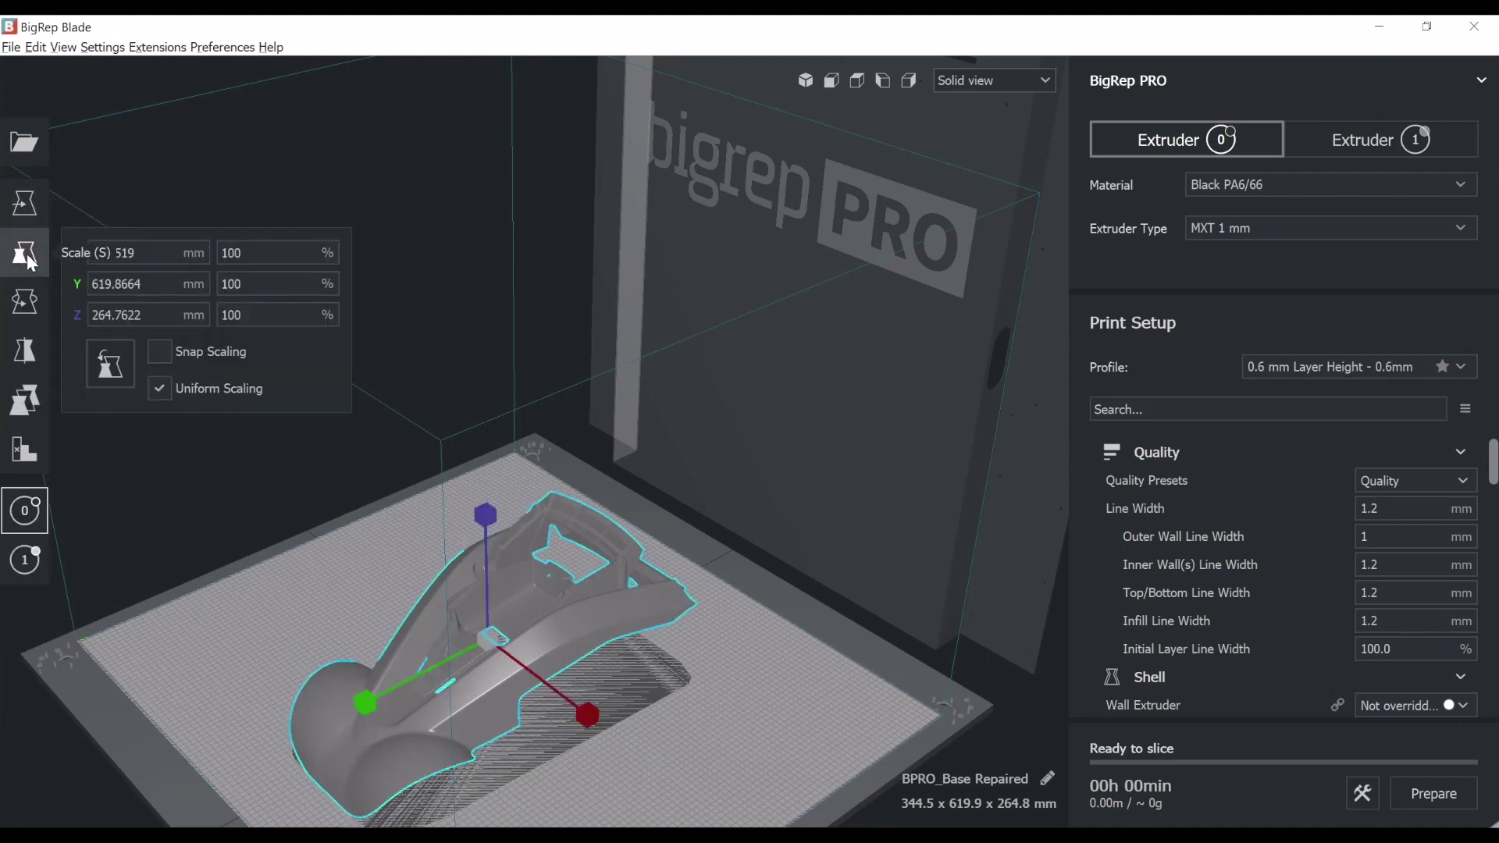
pyautogui.click(32, 317)
pyautogui.moveTo(406, 616); pyautogui.dragTo(486, 475)
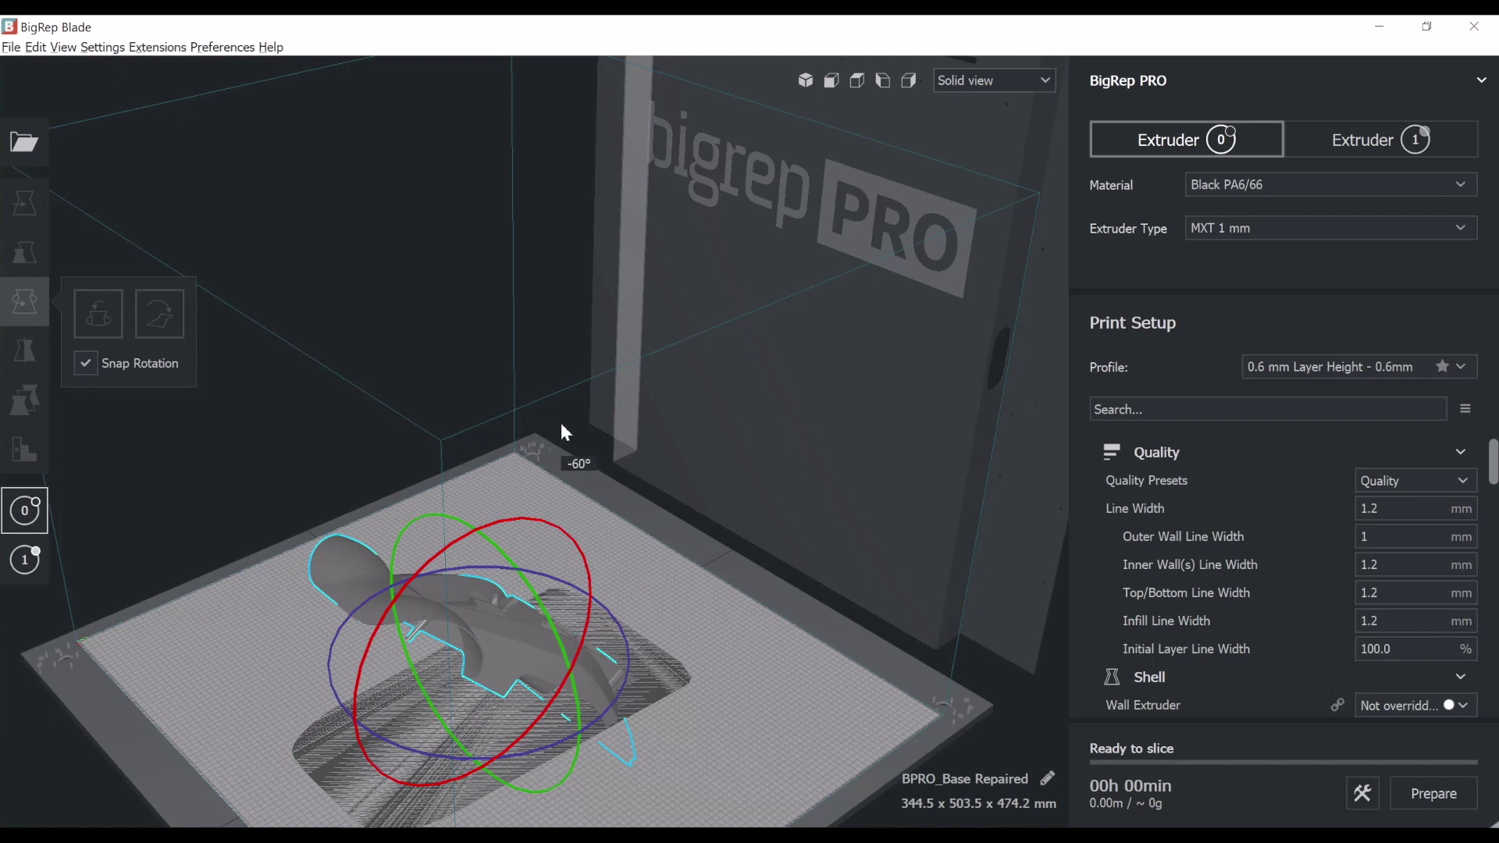
pyautogui.hotkey('ctrl', 'z')
pyautogui.moveTo(623, 617); pyautogui.dragTo(447, 401)
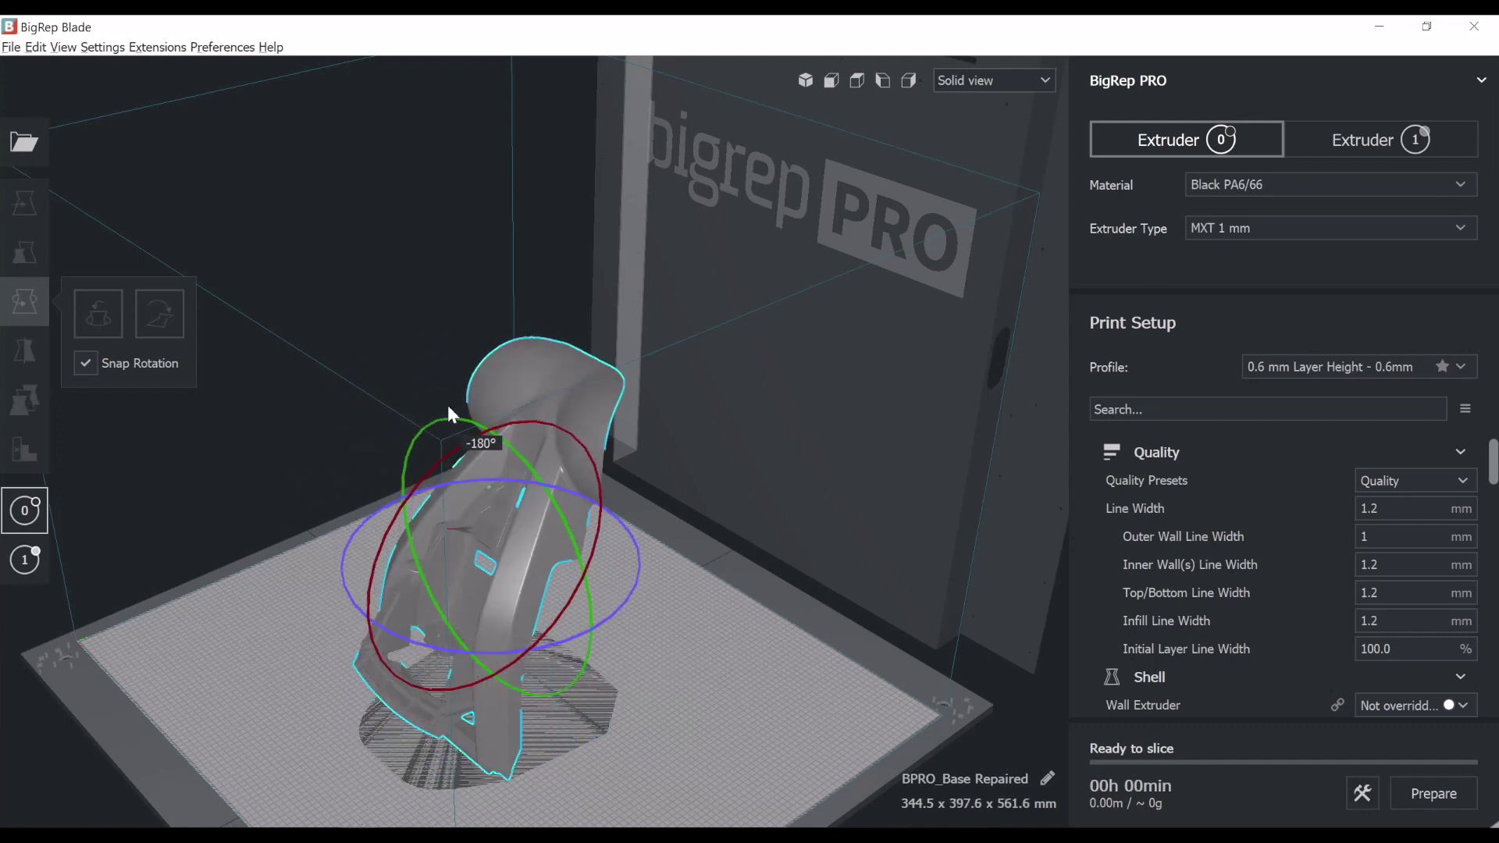
pyautogui.click(667, 686)
# Shift the upright model a short distance along the positive Y axis on the build plate and deselect it
pyautogui.scroll(-5, 666, 685)
pyautogui.moveTo(667, 685); pyautogui.dragTo(656, 637, button='right')
pyautogui.scroll(2, 654, 634)
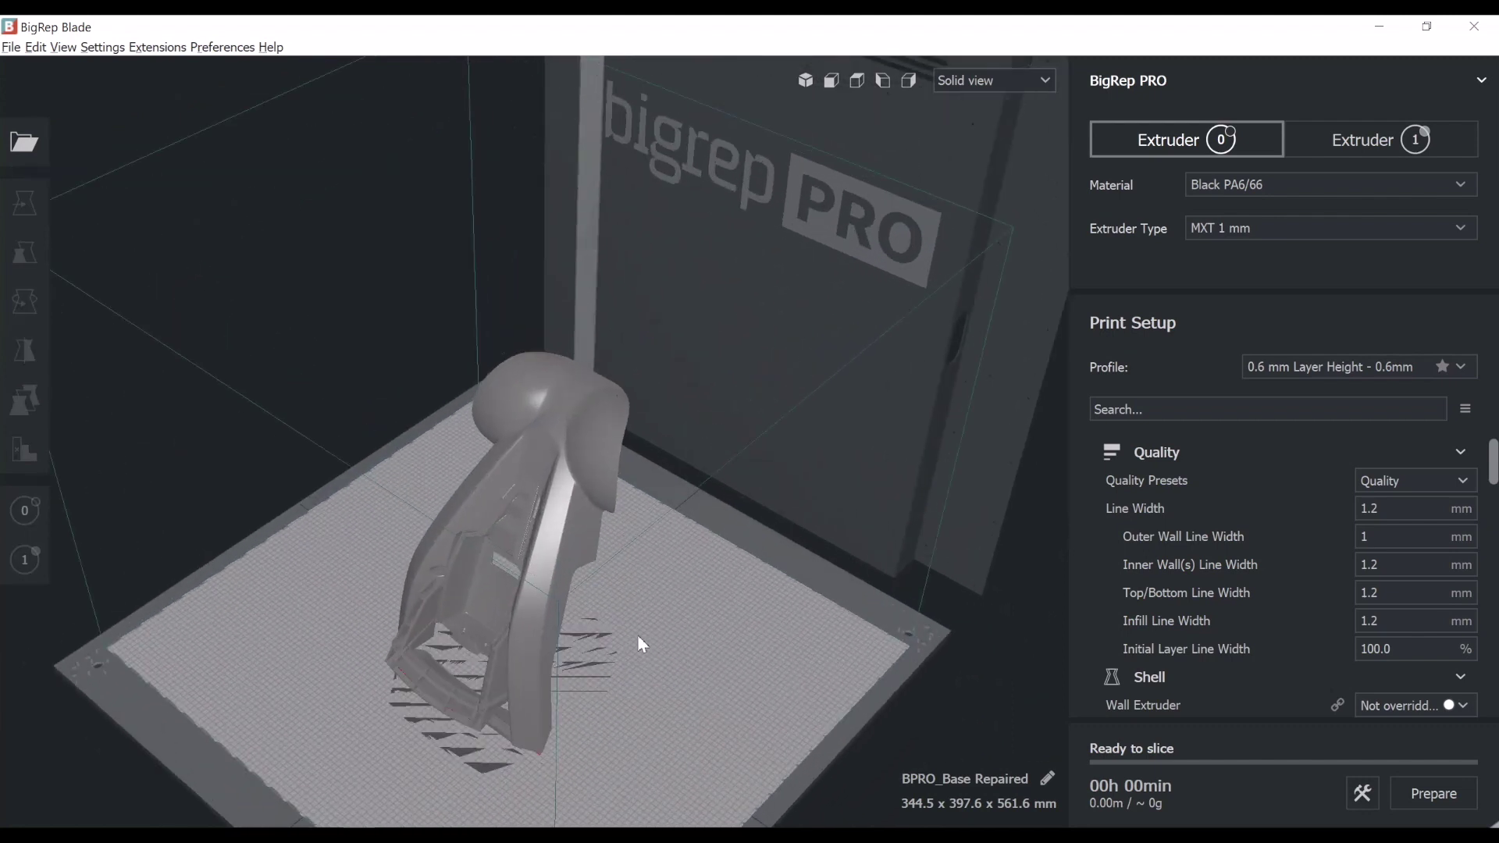
pyautogui.click(515, 617)
pyautogui.click(24, 203)
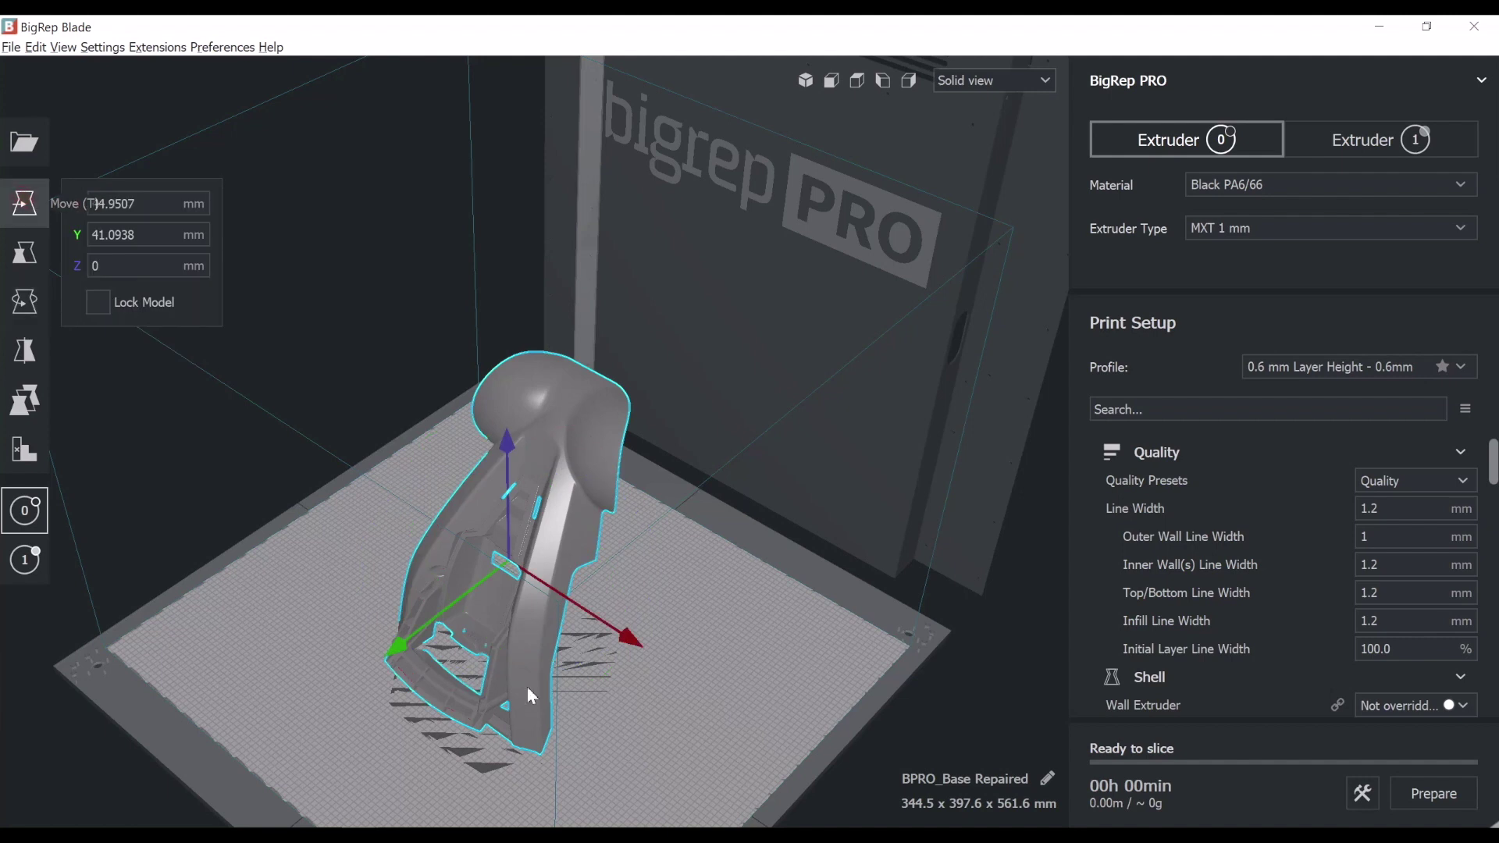
pyautogui.moveTo(459, 598); pyautogui.dragTo(416, 636)
pyautogui.click(726, 746)
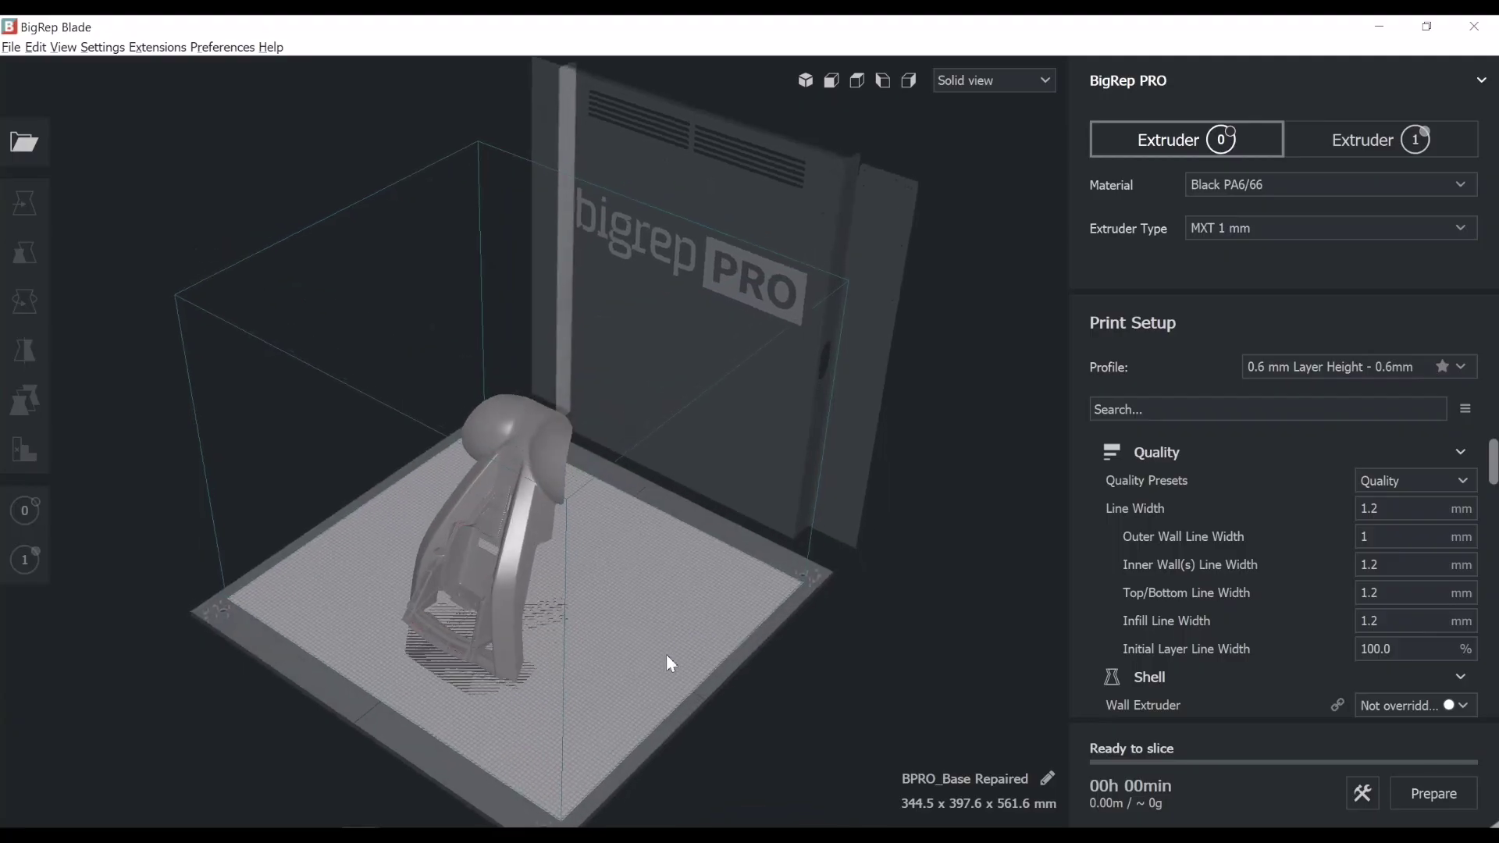
# Examine the upright model from below and from the sides for red overhang areas that could need support
pyautogui.scroll(3, 667, 654)
pyautogui.moveTo(691, 669); pyautogui.dragTo(383, 464, button='right')
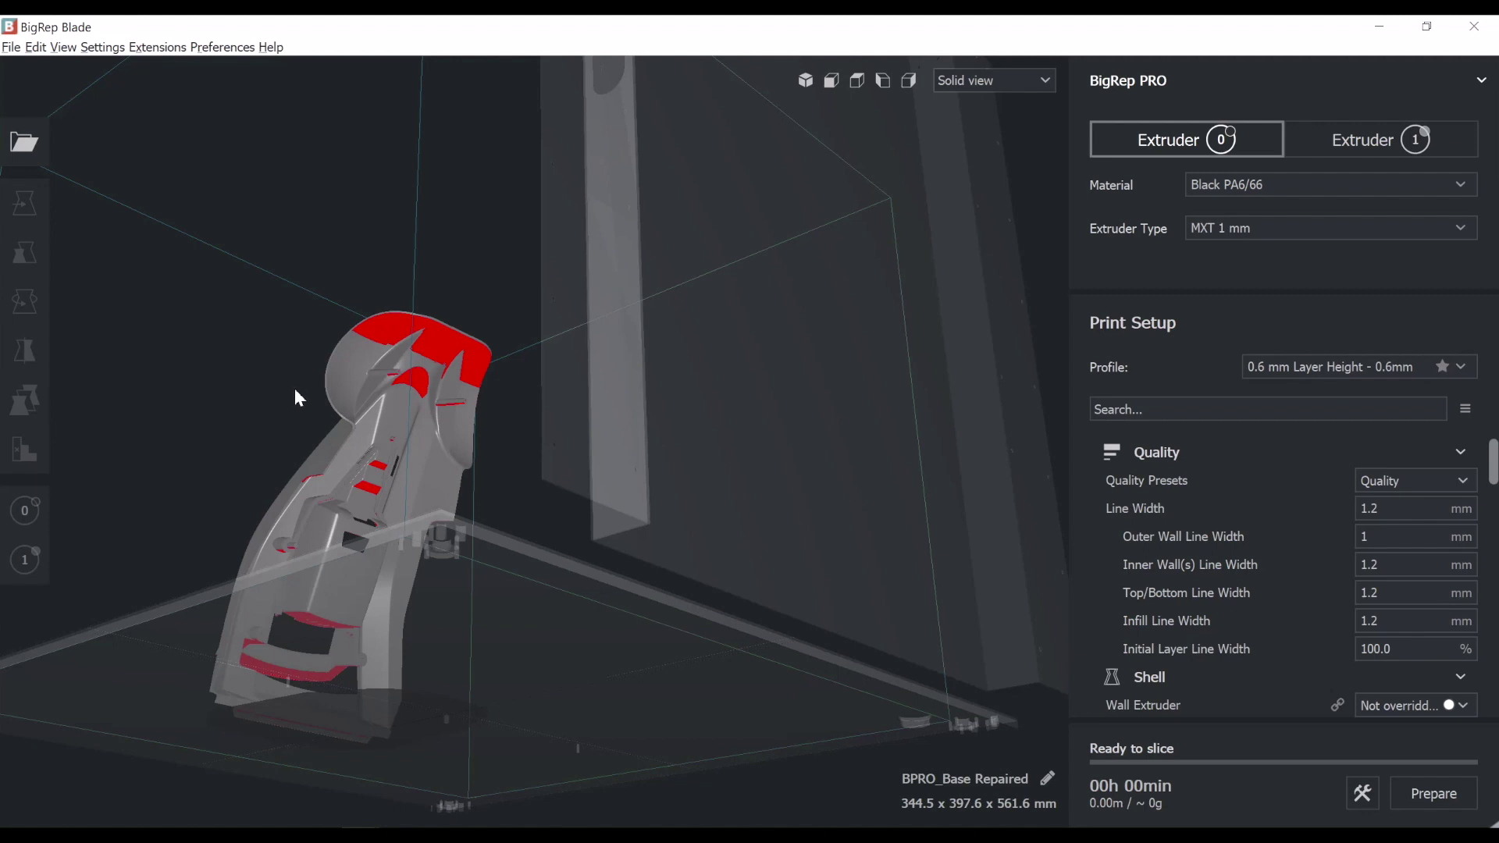
pyautogui.moveTo(351, 542); pyautogui.dragTo(535, 659, button='right')
pyautogui.scroll(3, 536, 658)
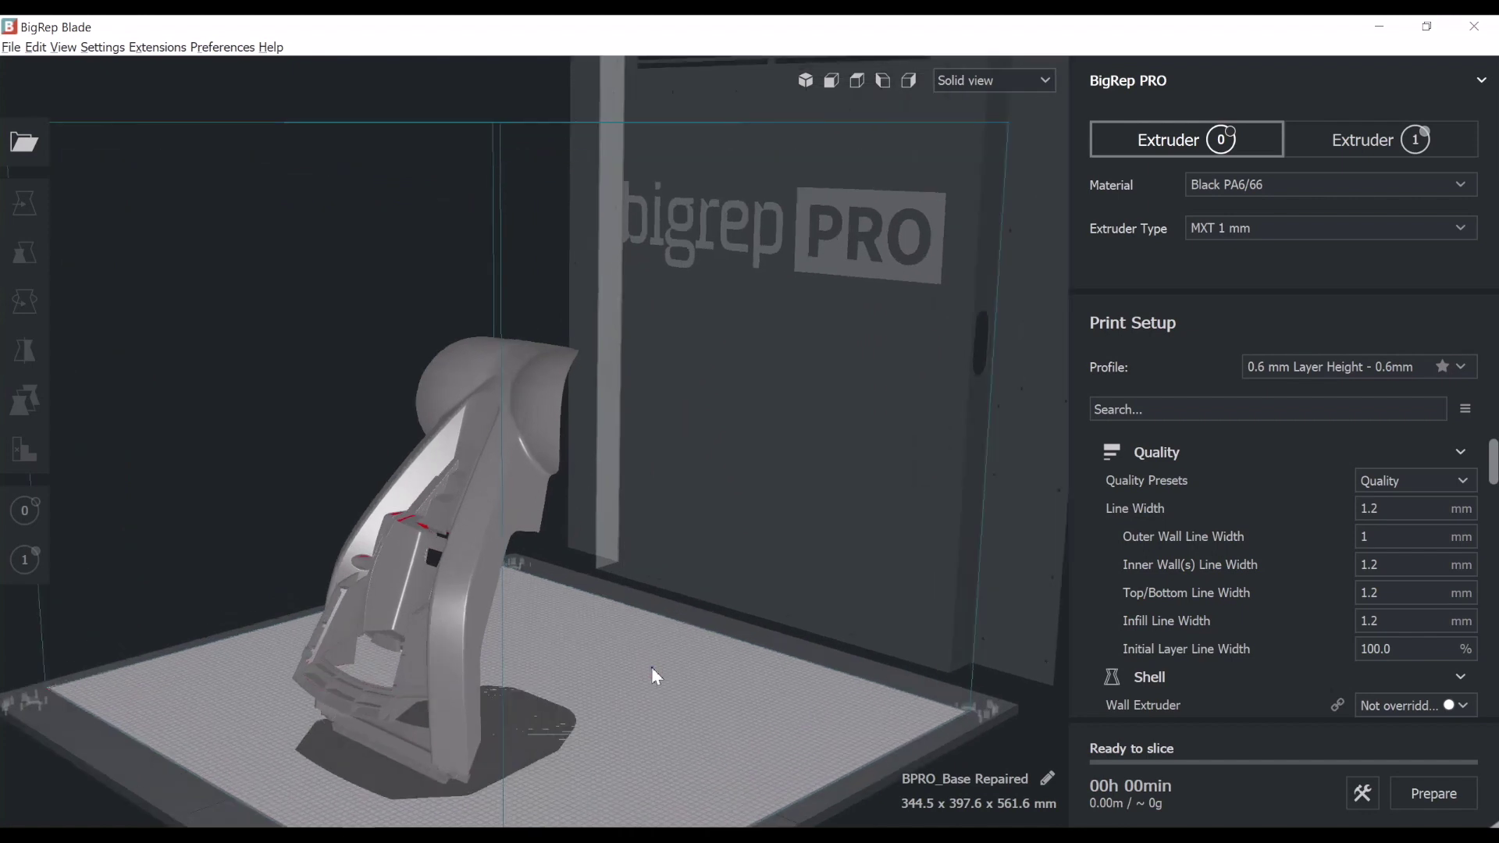
pyautogui.moveTo(653, 673); pyautogui.dragTo(435, 625, button='right')
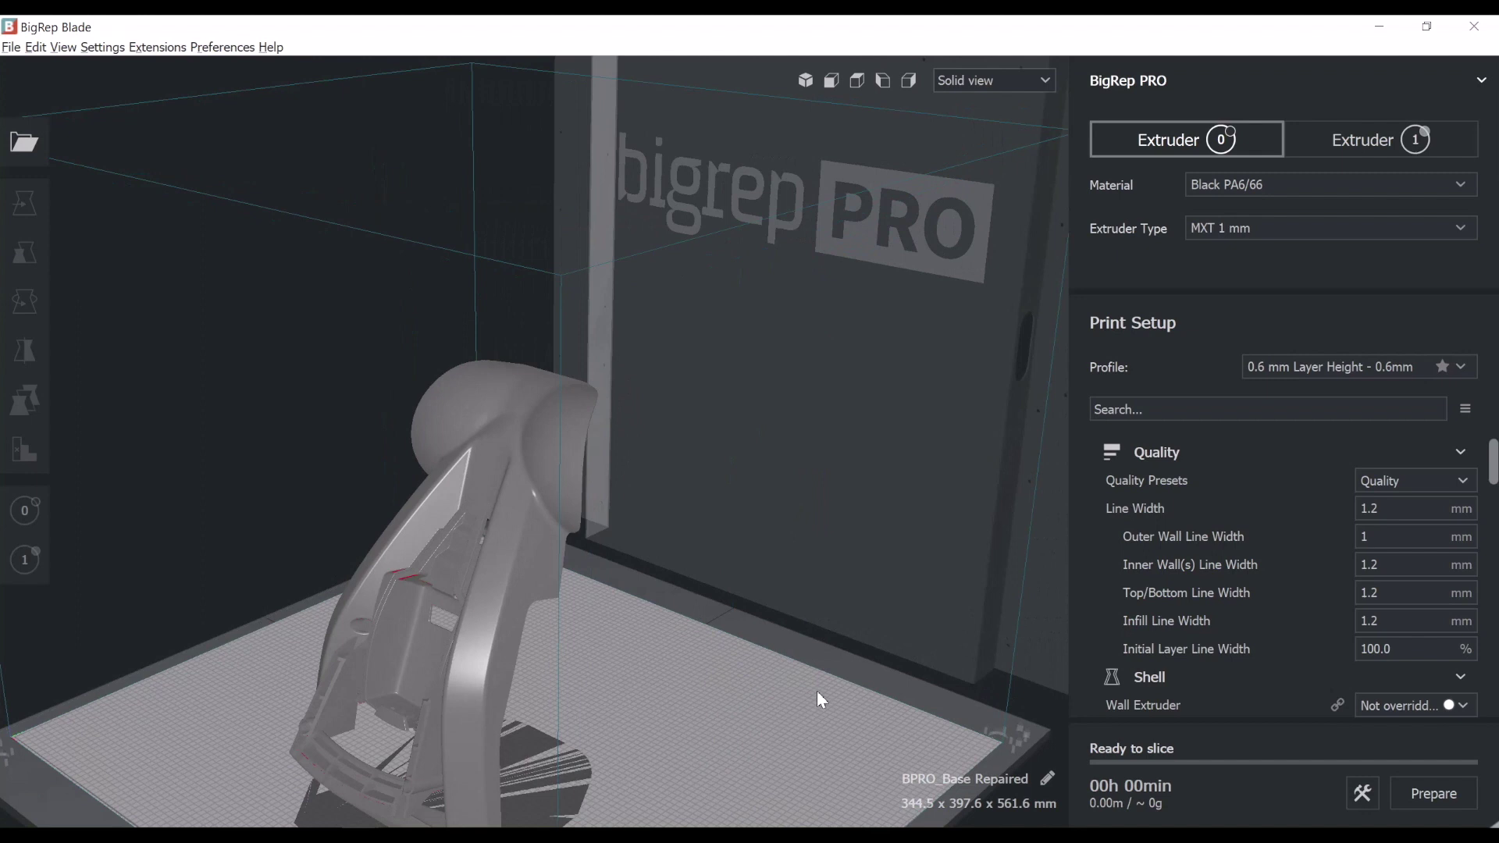
pyautogui.scroll(6, 639, 670)
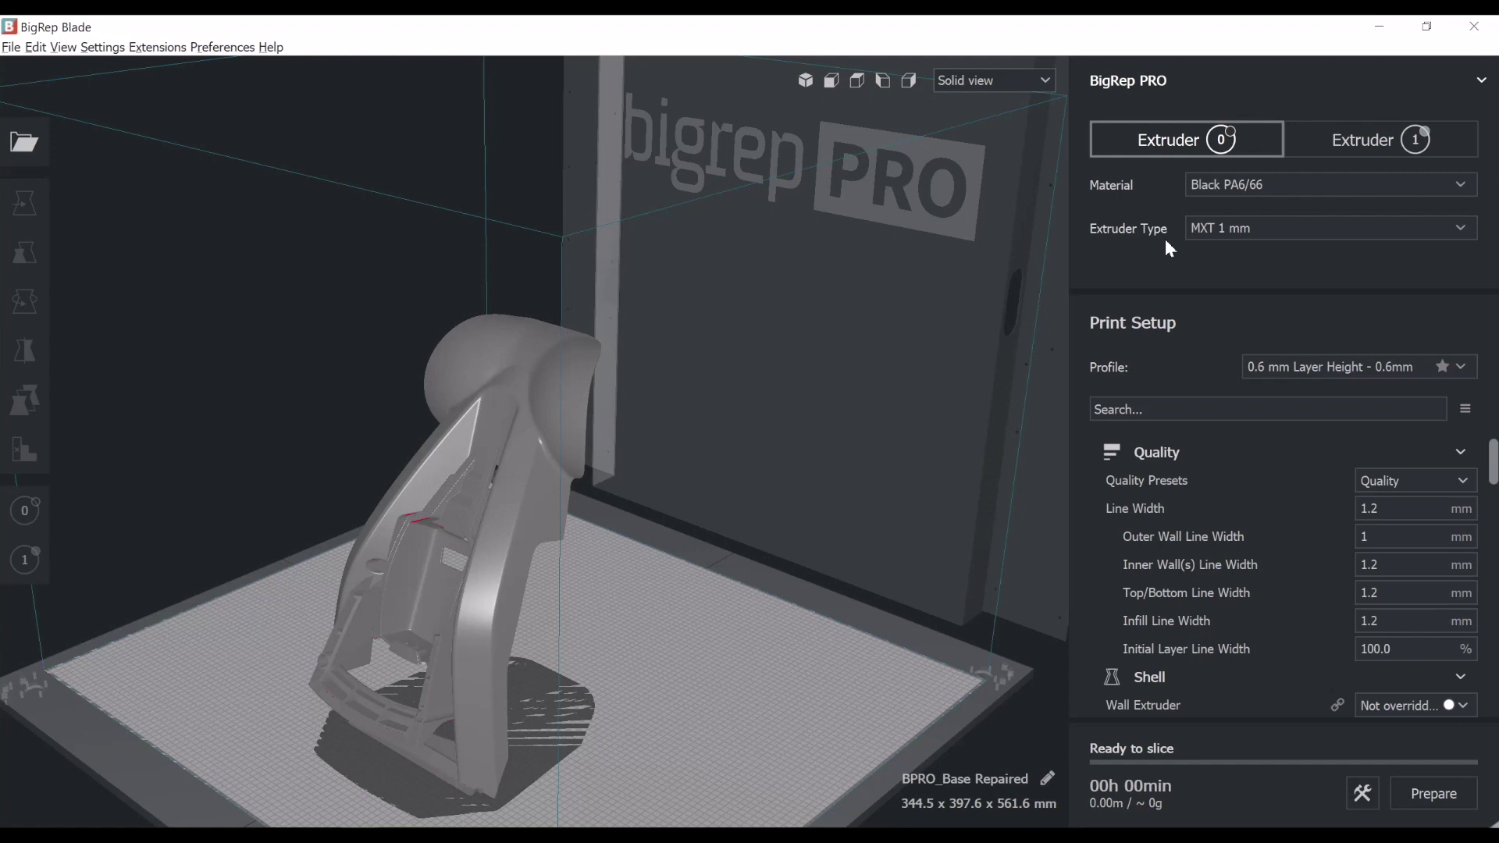
# Look through the BigRep materials offered for Extruder 0 and show the material setup of Extruder 1
pyautogui.click(1362, 186)
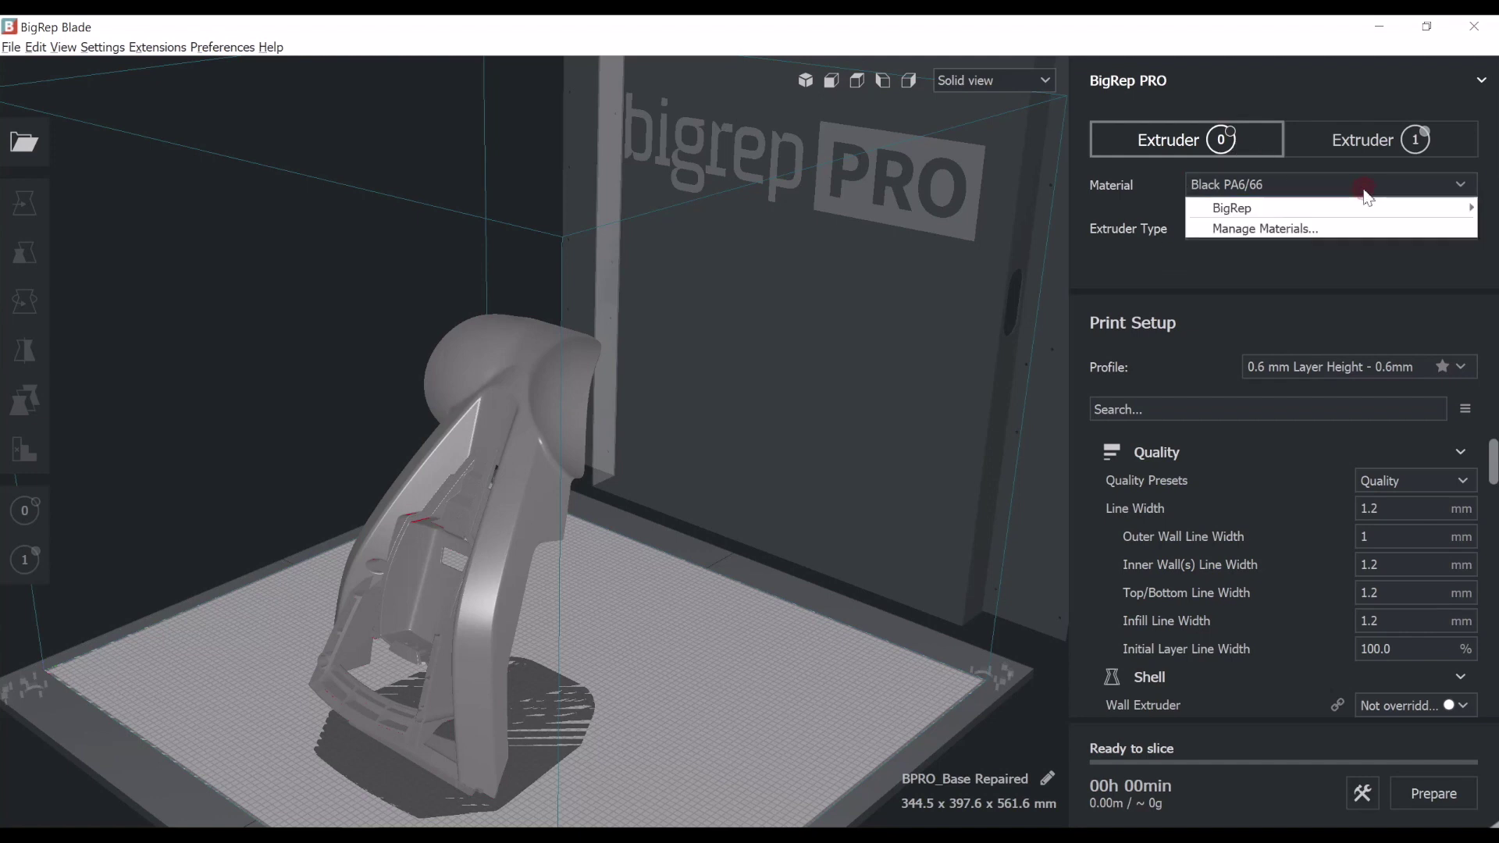
pyautogui.moveTo(1354, 220)
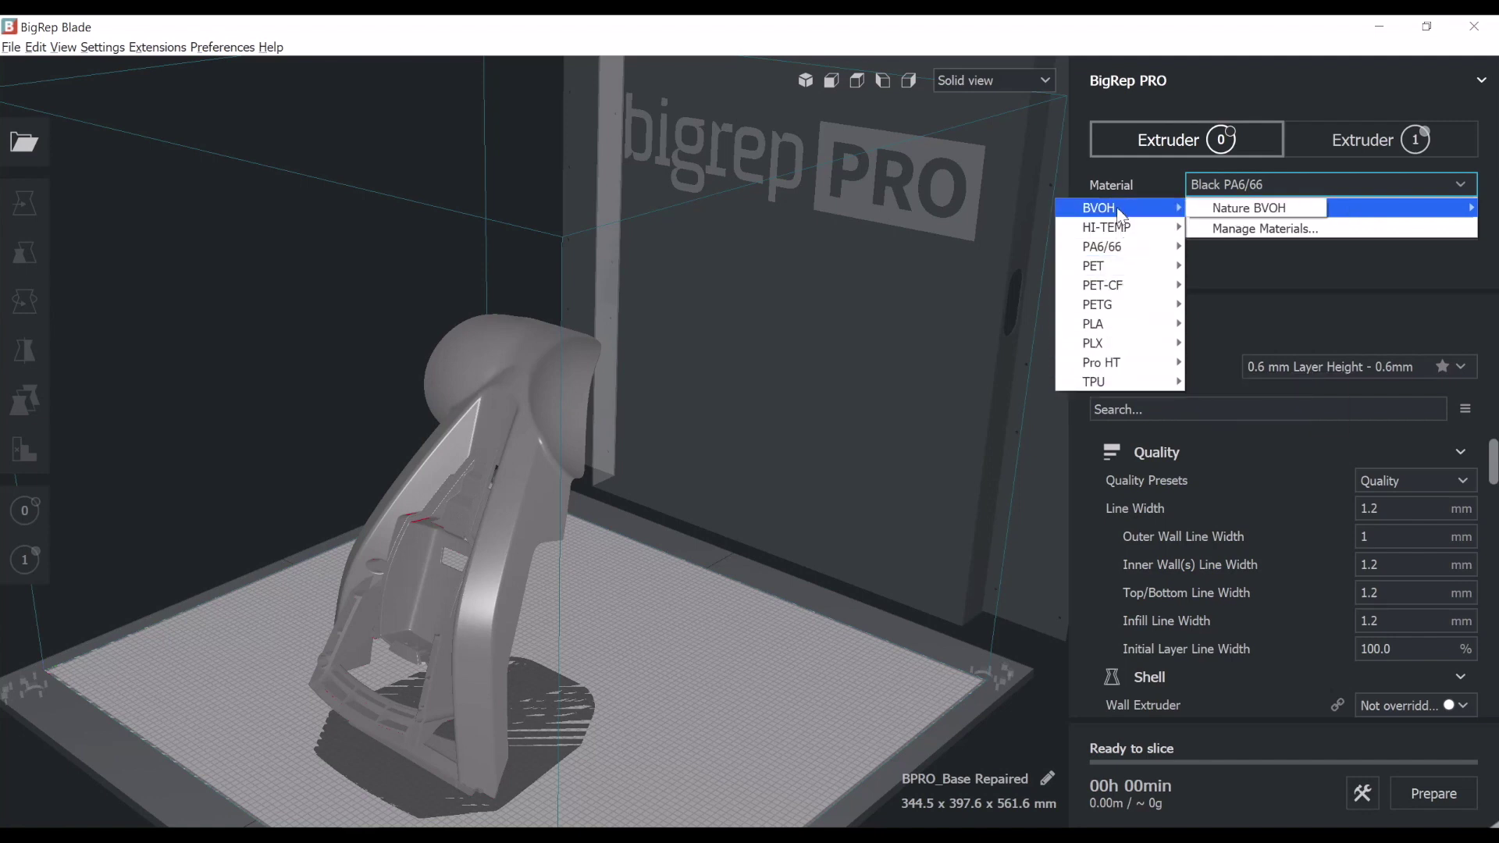
pyautogui.moveTo(1131, 308)
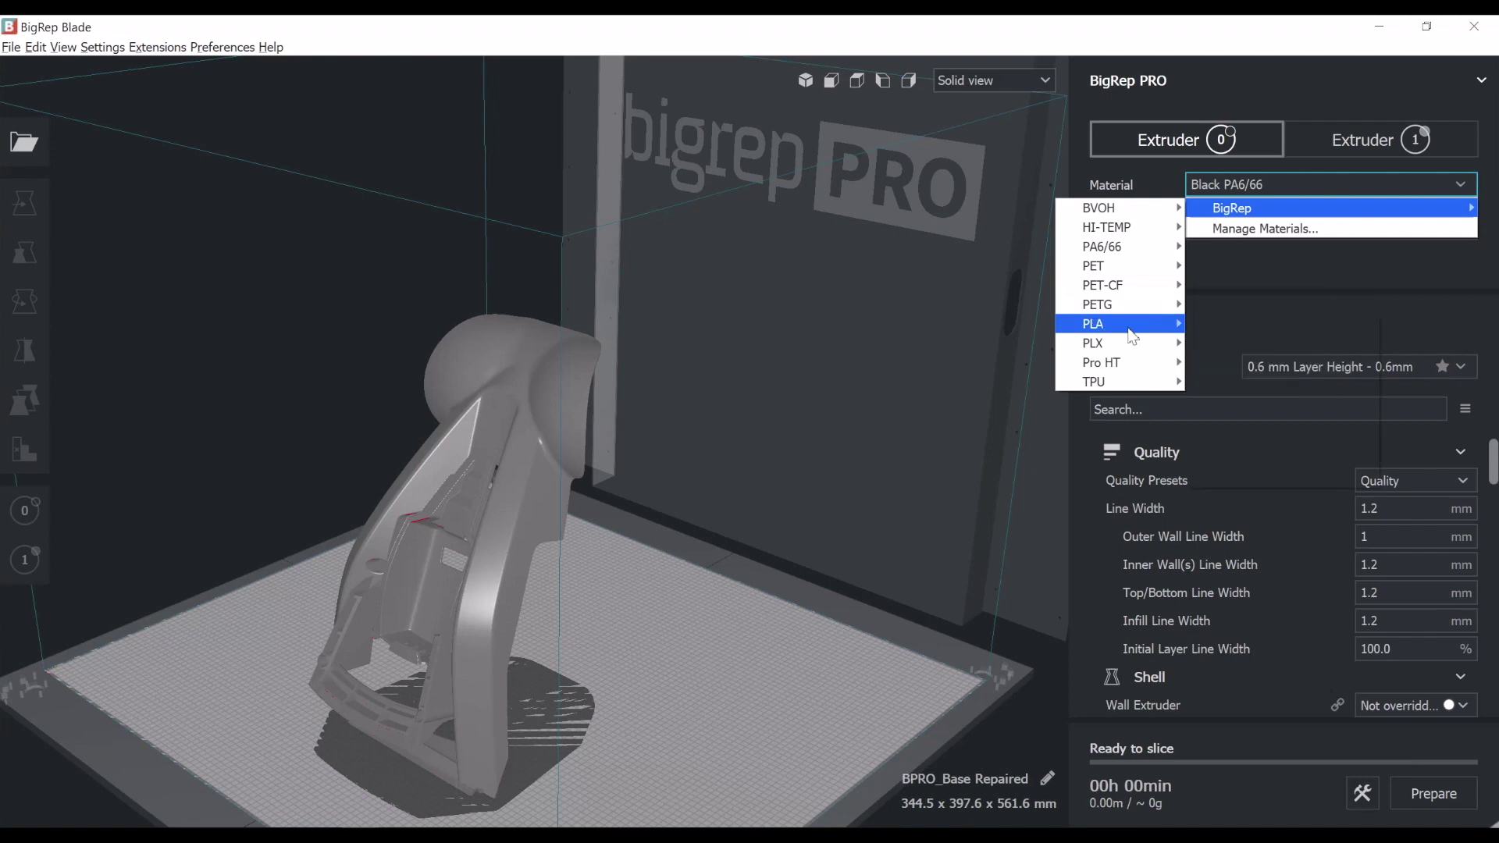
pyautogui.moveTo(1132, 334)
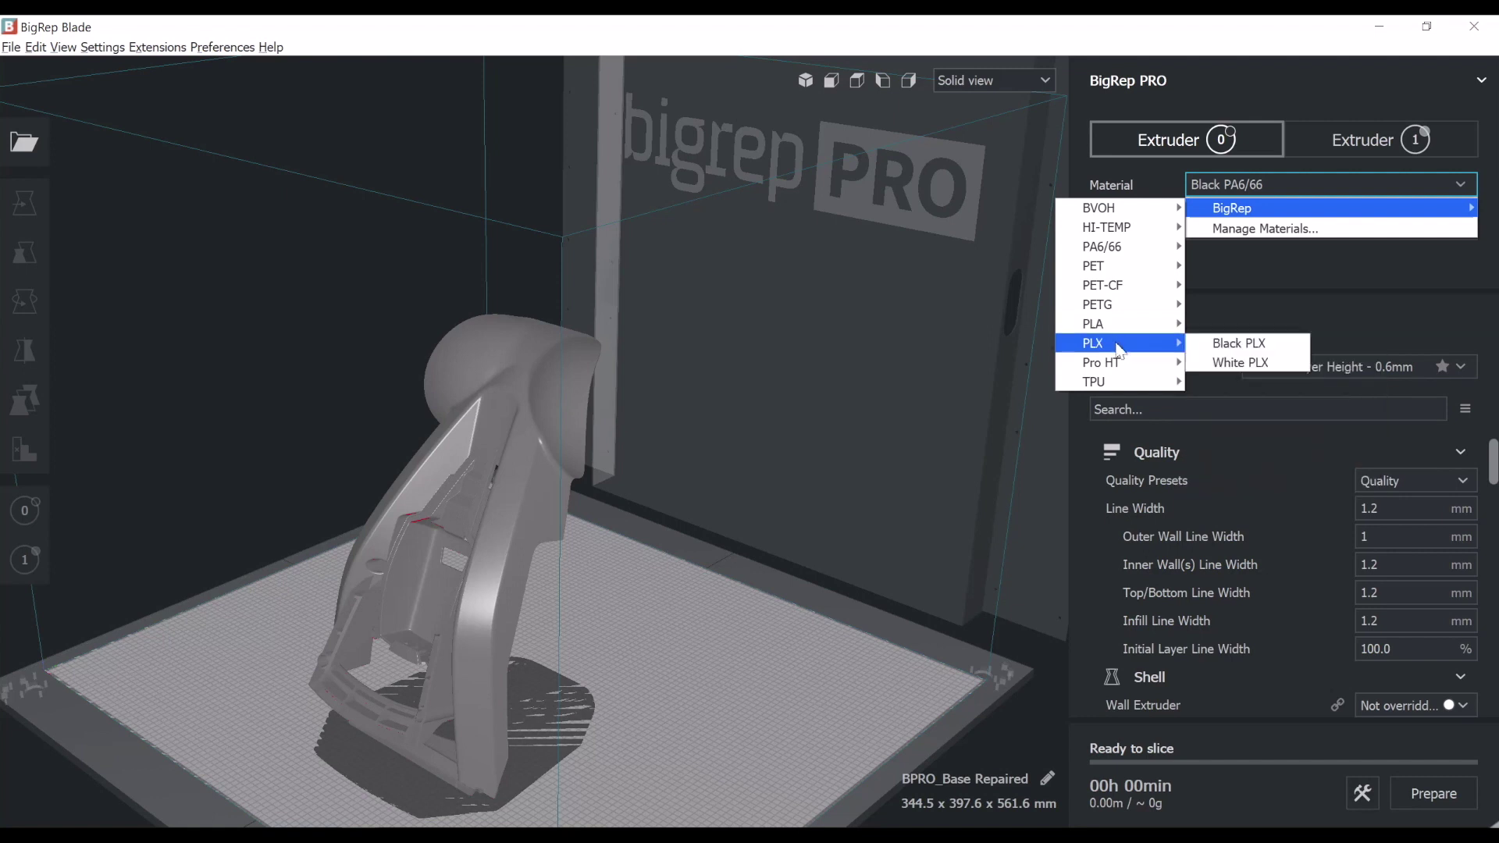
pyautogui.moveTo(1127, 366)
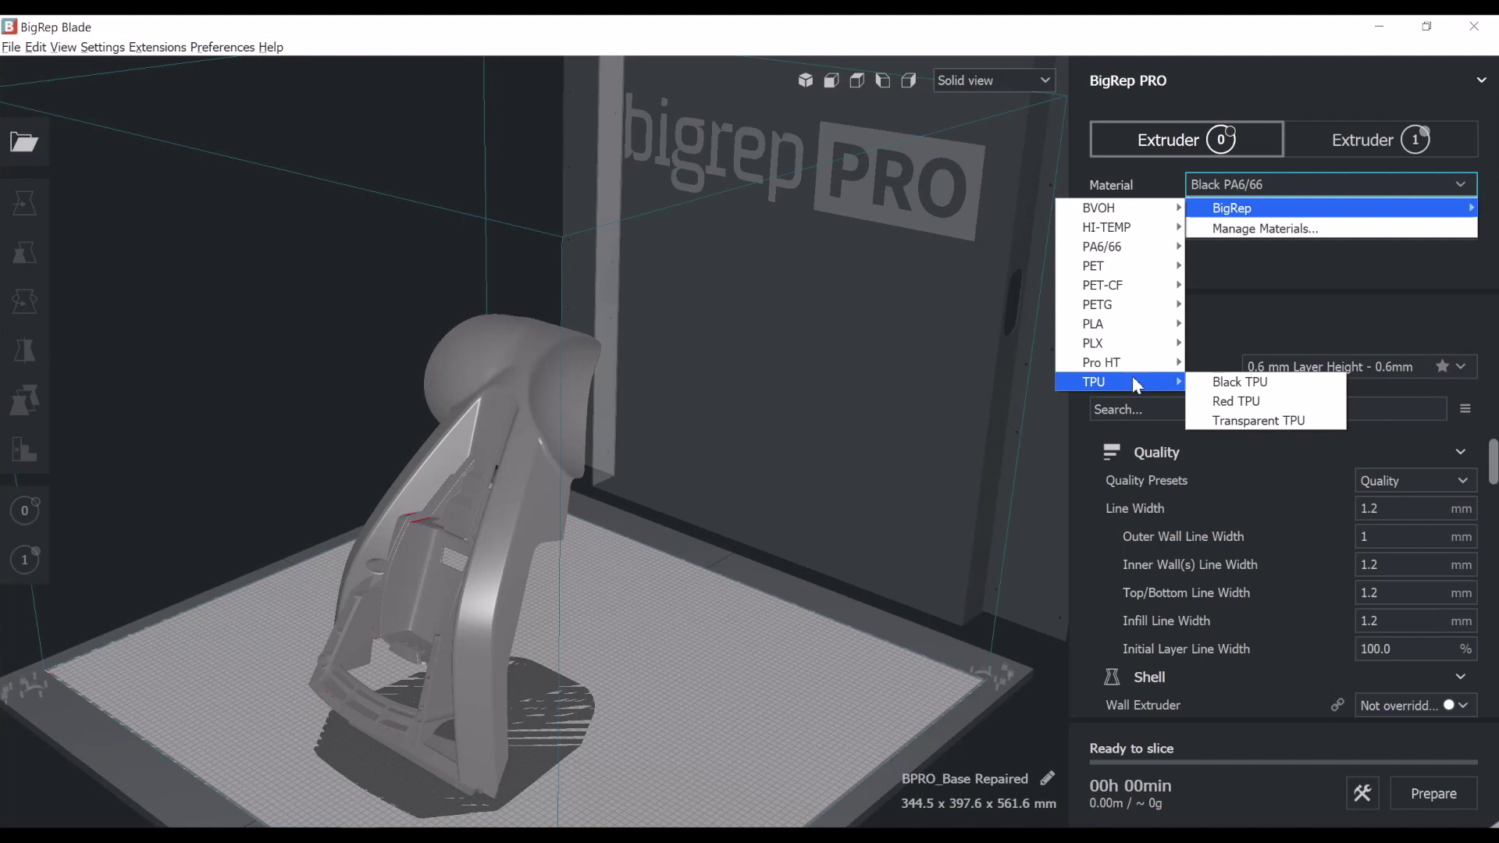
pyautogui.moveTo(1112, 255)
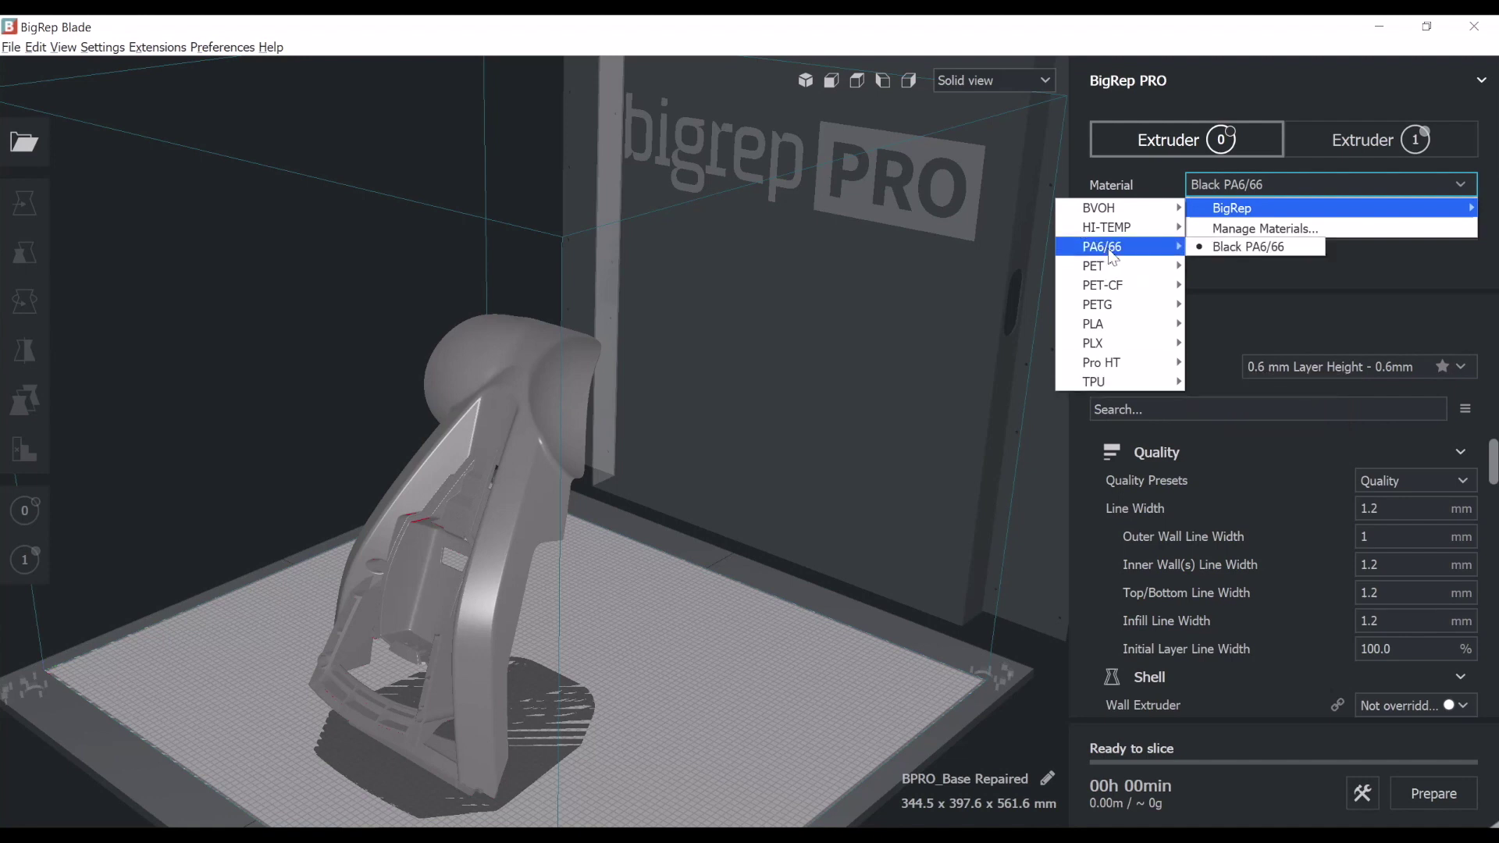
pyautogui.click(1347, 144)
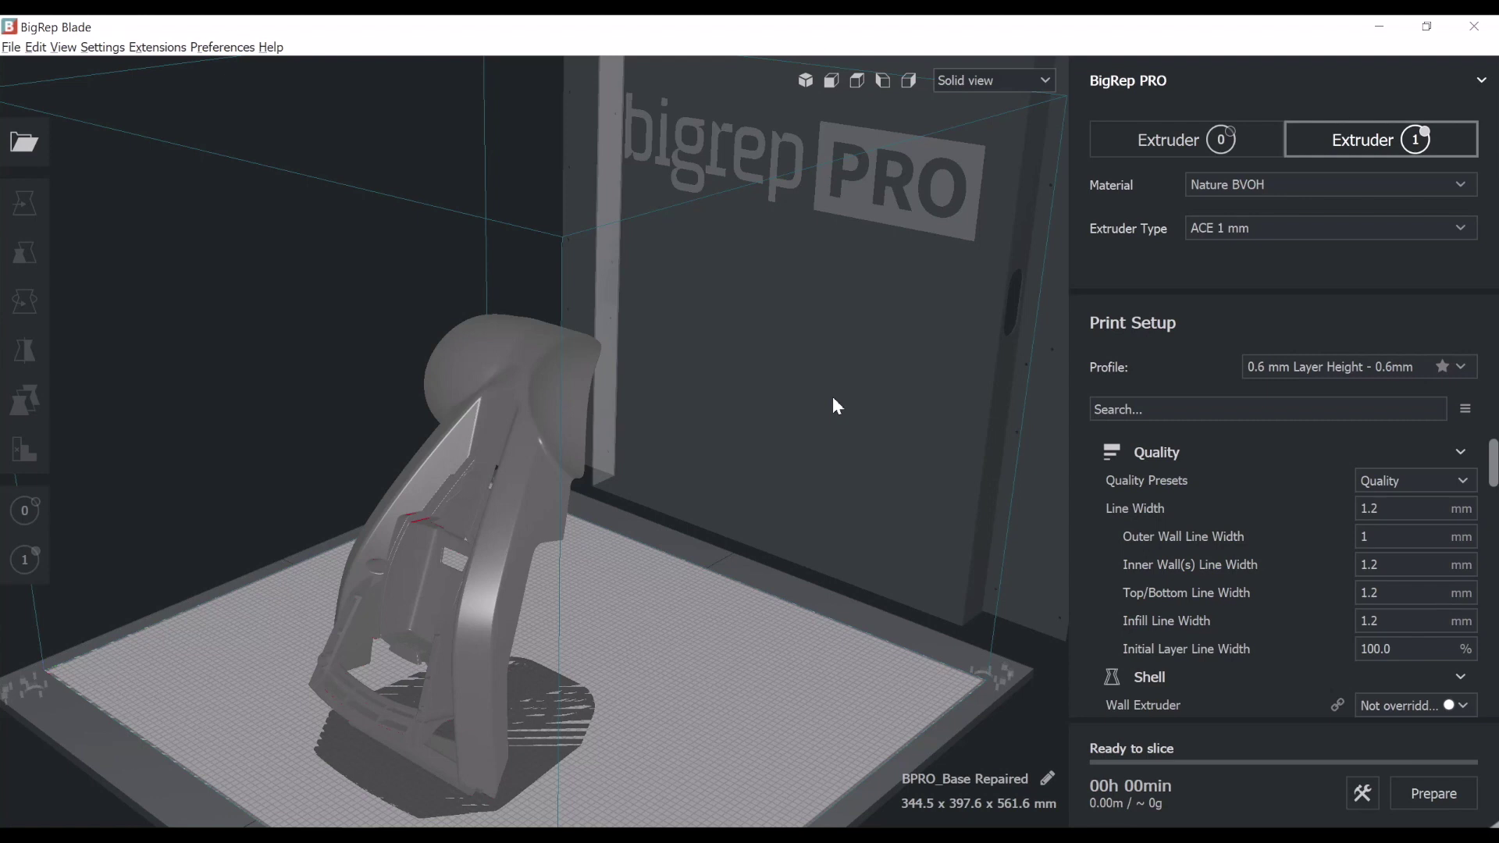
# Slice the model with the 0.6 mm Layer Height profile and display the result in Layer view
pyautogui.moveTo(833, 398); pyautogui.dragTo(740, 559, button='right')
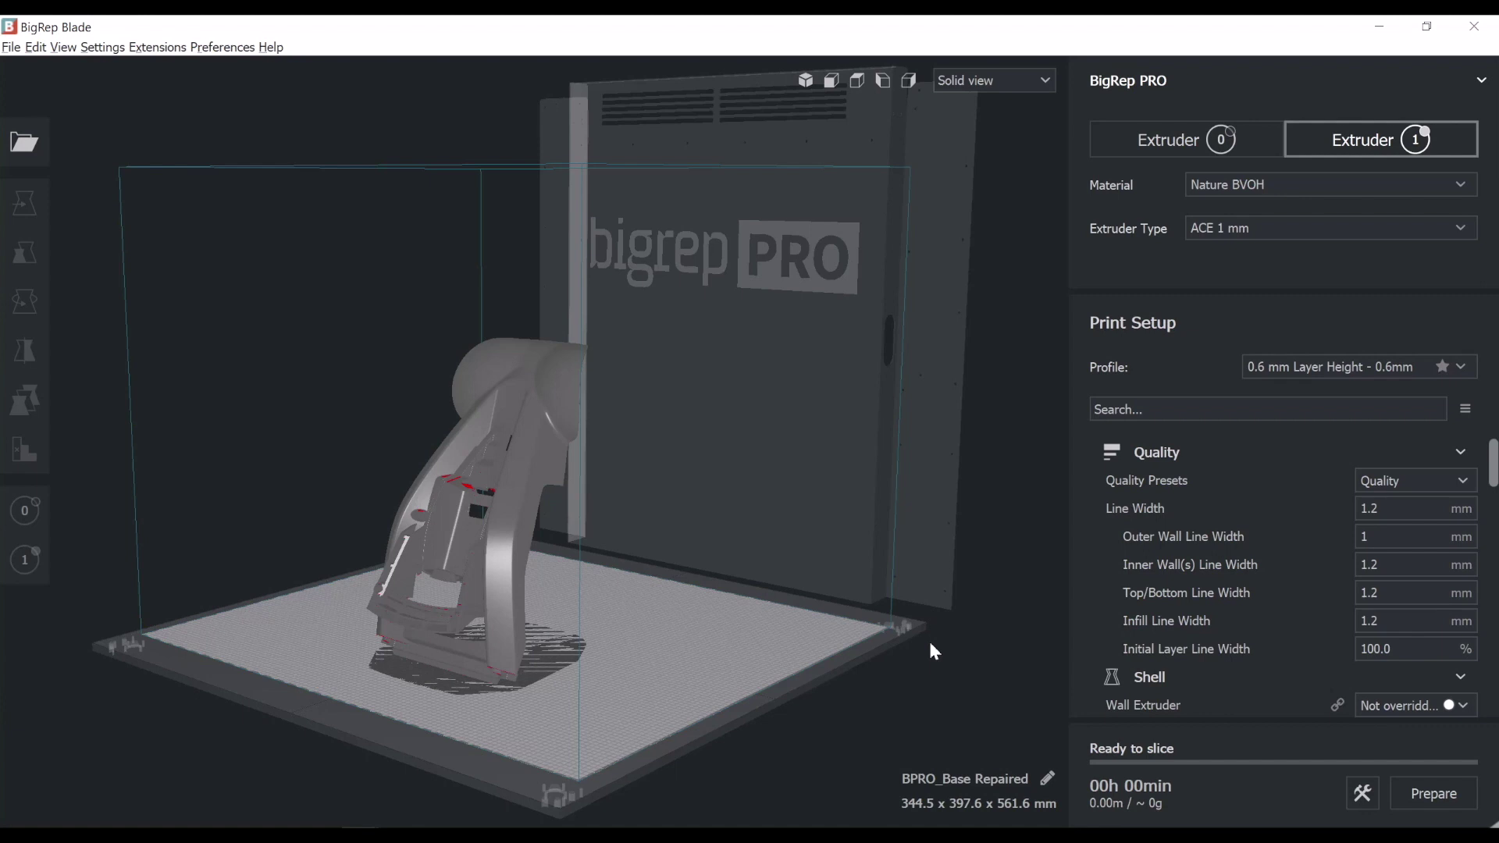
pyautogui.hotkey('ctrl', 'p')
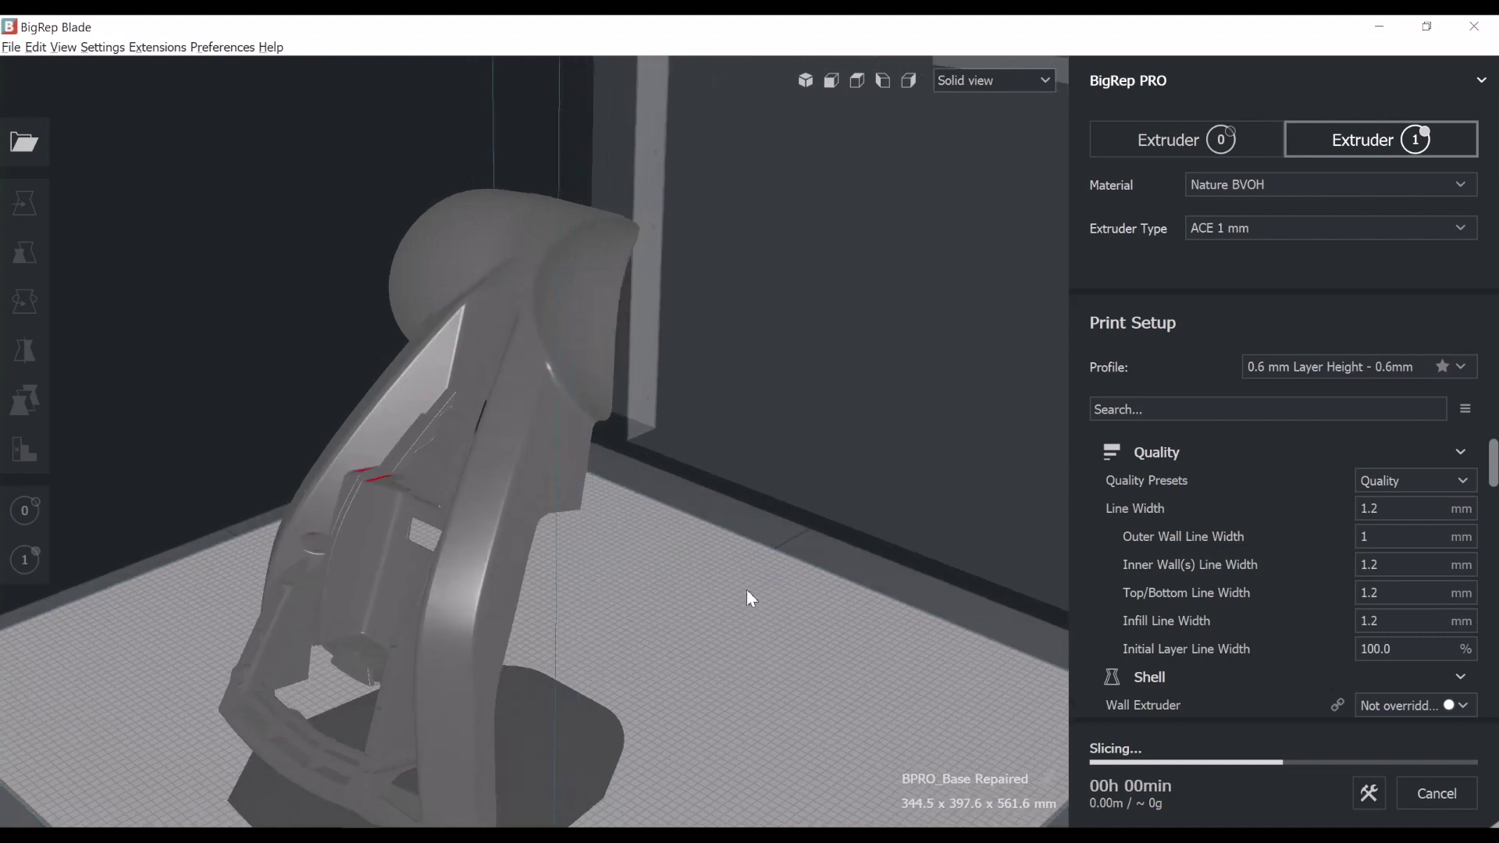
pyautogui.moveTo(747, 592); pyautogui.dragTo(875, 324, button='right')
pyautogui.moveTo(850, 447); pyautogui.dragTo(835, 443, button='right')
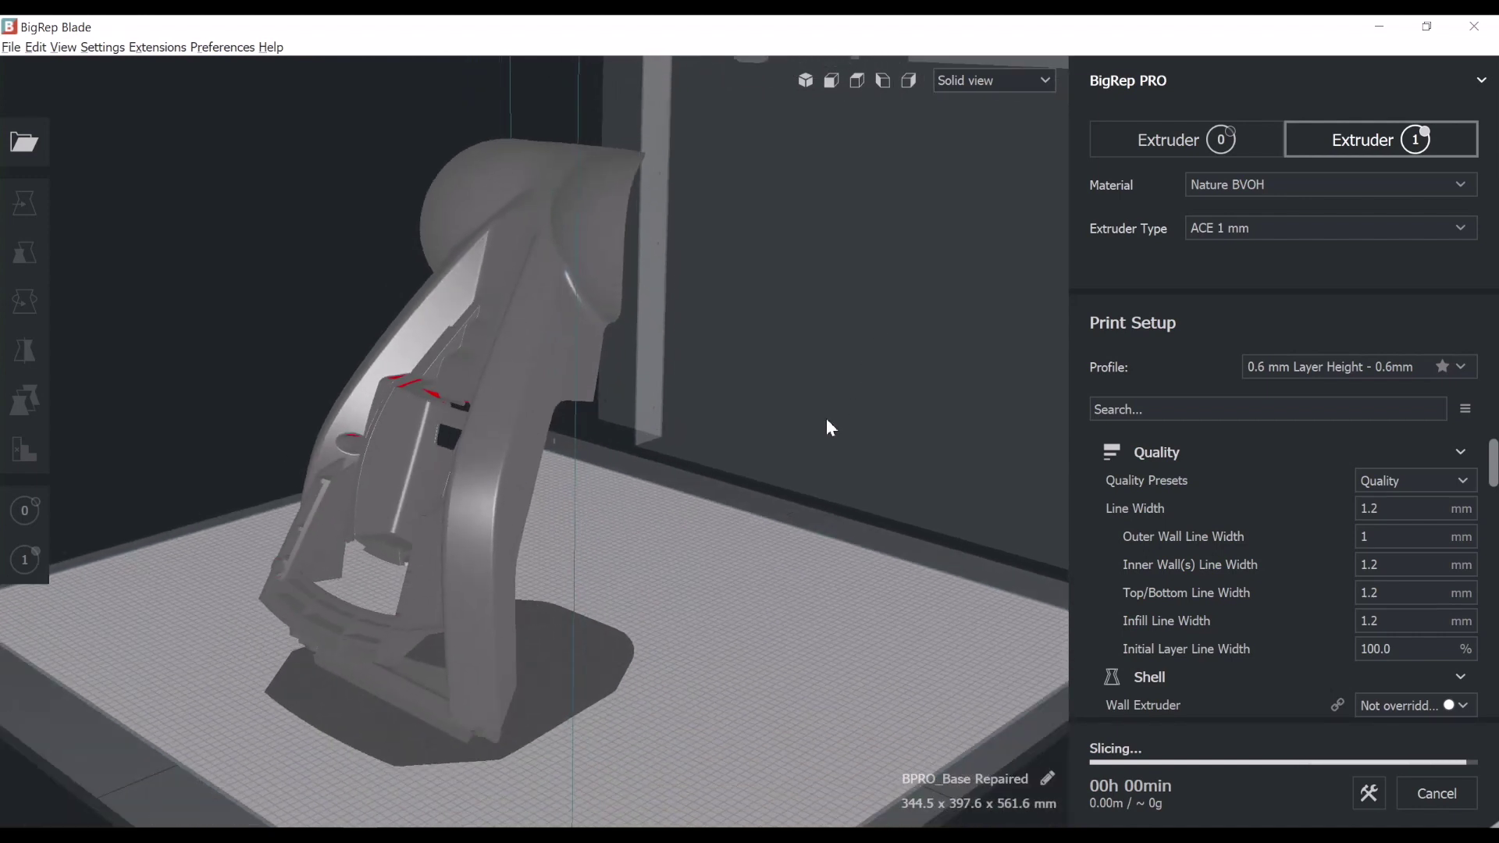
pyautogui.click(1019, 76)
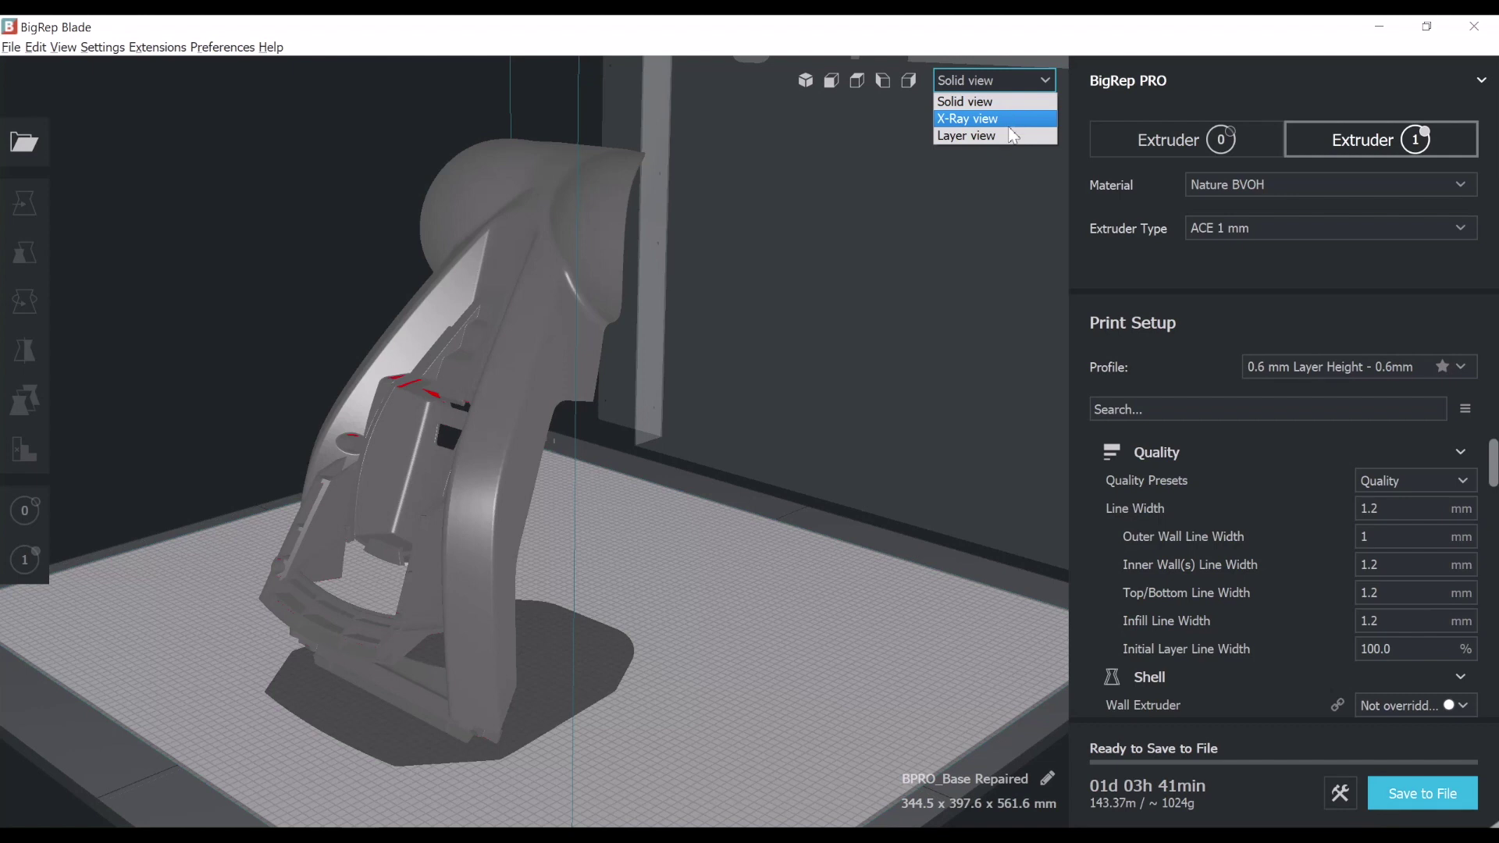
pyautogui.click(878, 361)
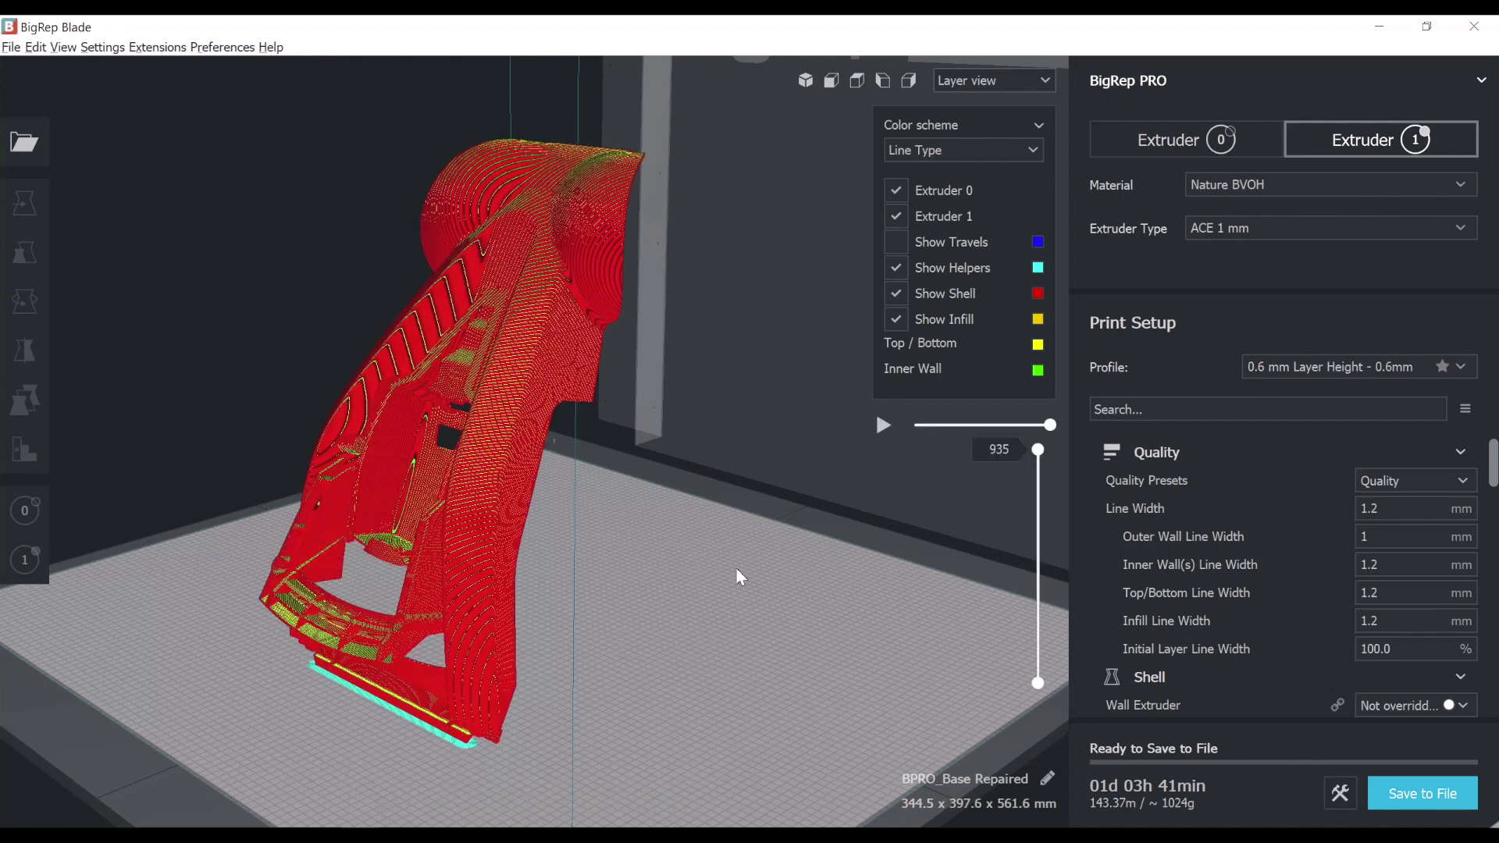
# Lower the layer preview to layer 483 and examine the wall and infill lines at the cut section up close
pyautogui.moveTo(717, 561); pyautogui.dragTo(706, 600, button='right')
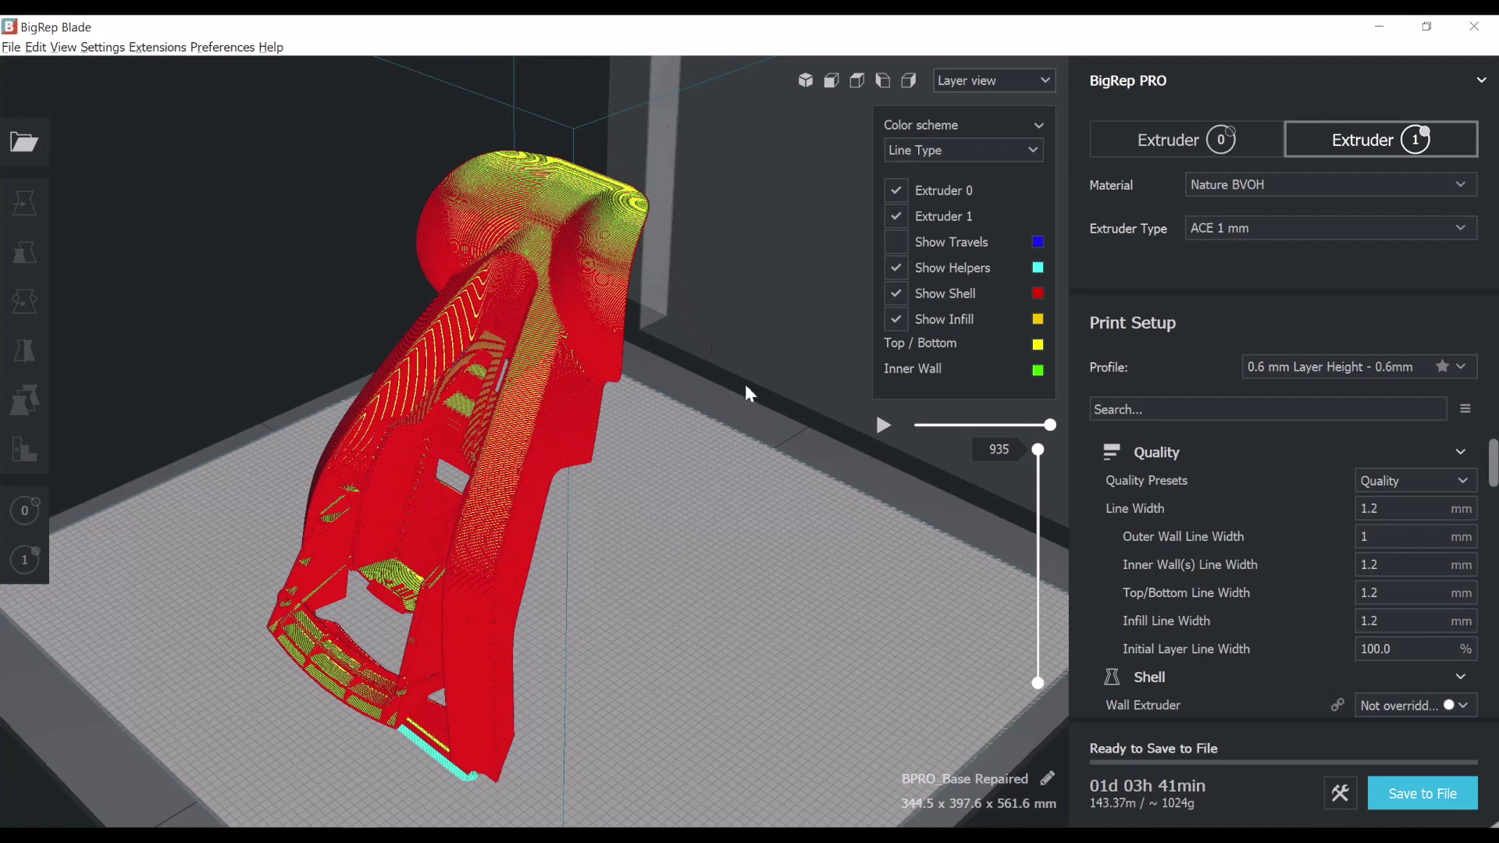
pyautogui.moveTo(726, 391); pyautogui.dragTo(855, 443, button='right')
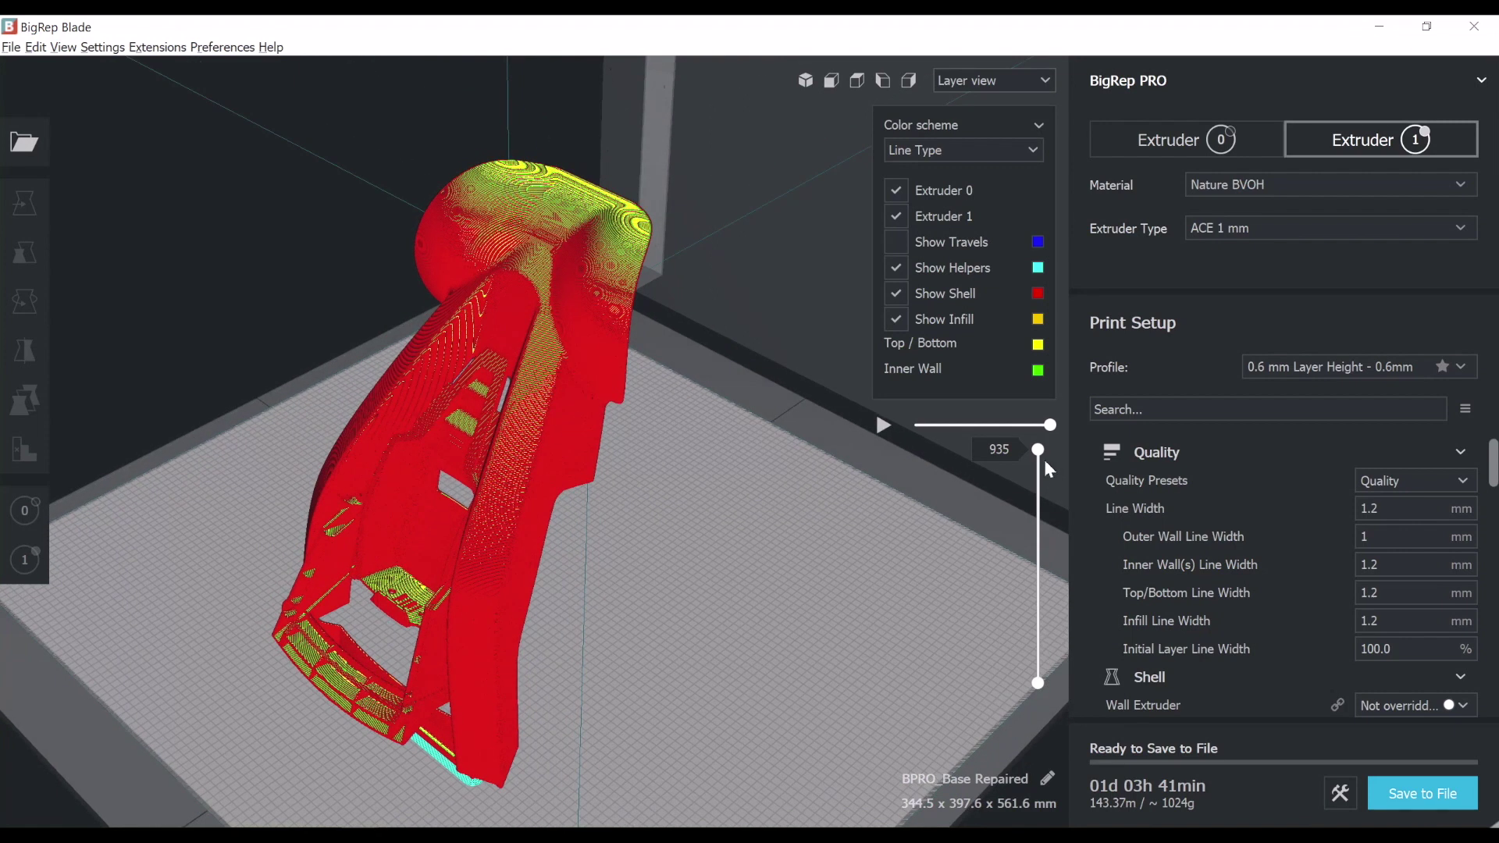
pyautogui.moveTo(1045, 461); pyautogui.dragTo(705, 573)
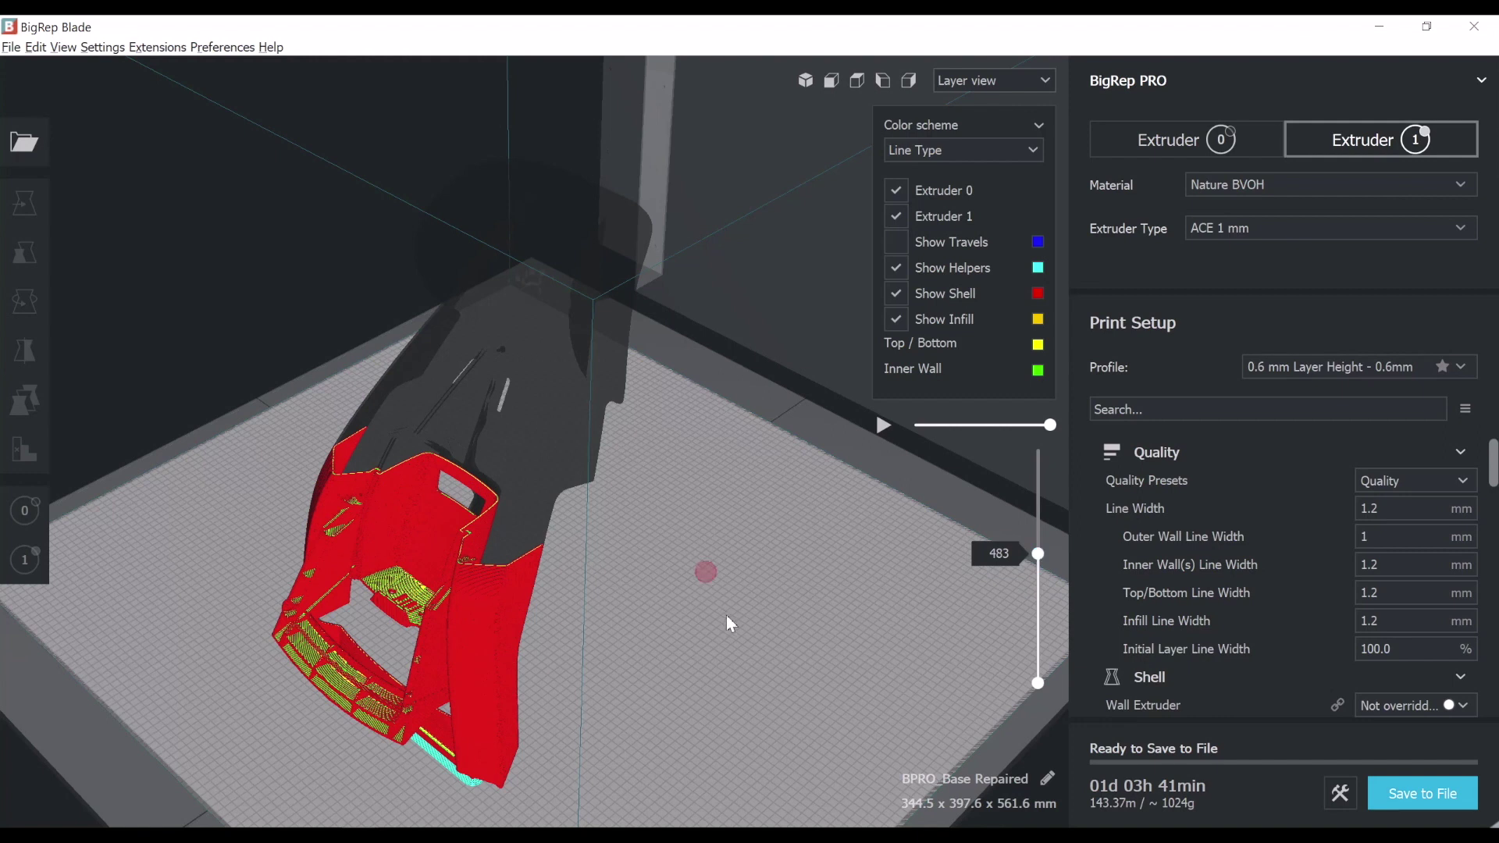
pyautogui.scroll(10, 472, 612)
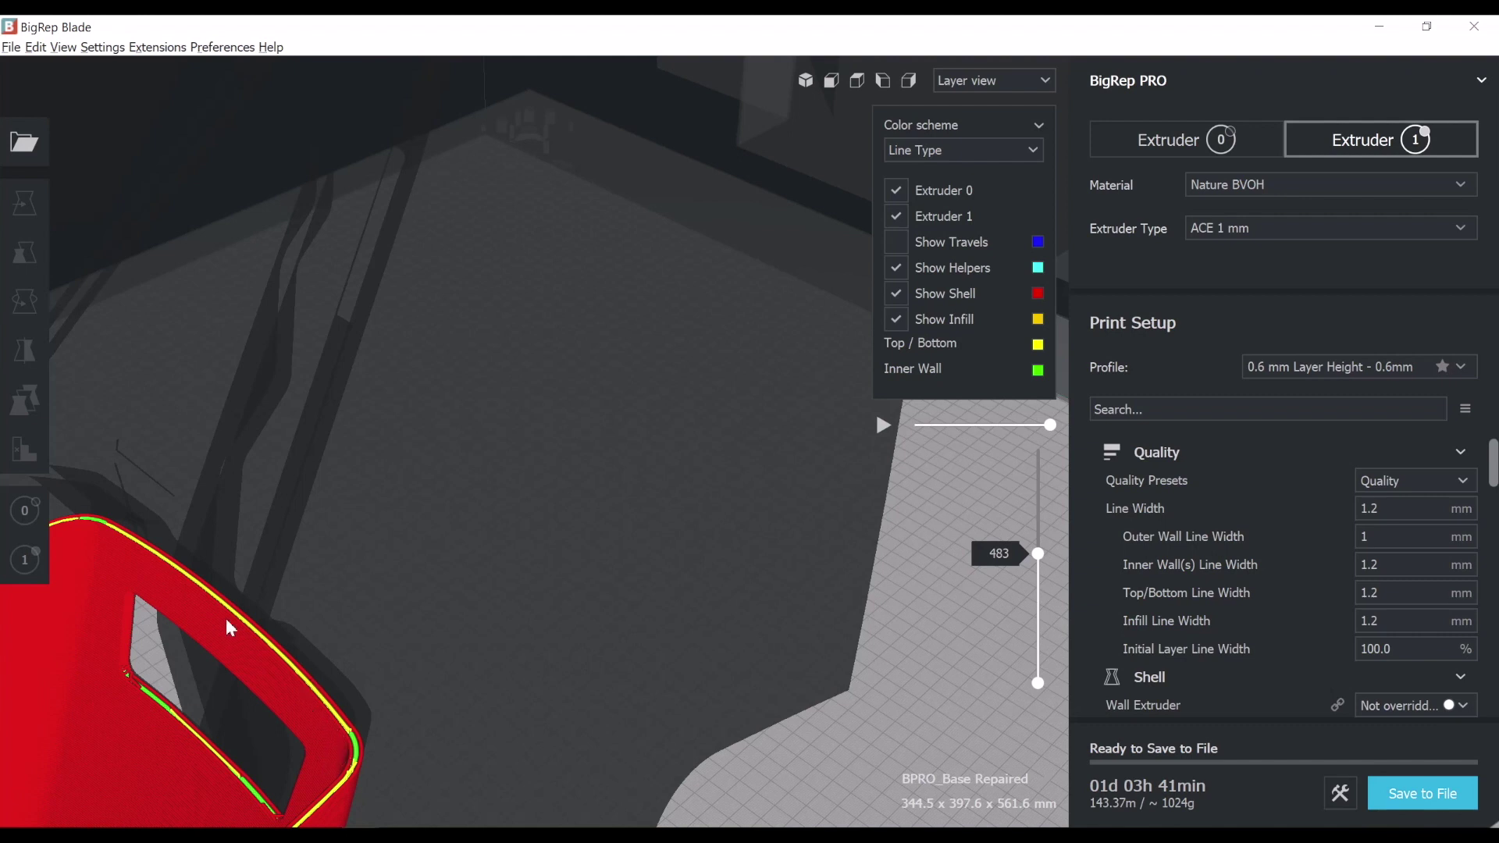
pyautogui.scroll(-3, 325, 573)
pyautogui.moveTo(325, 574); pyautogui.dragTo(573, 546, button='right')
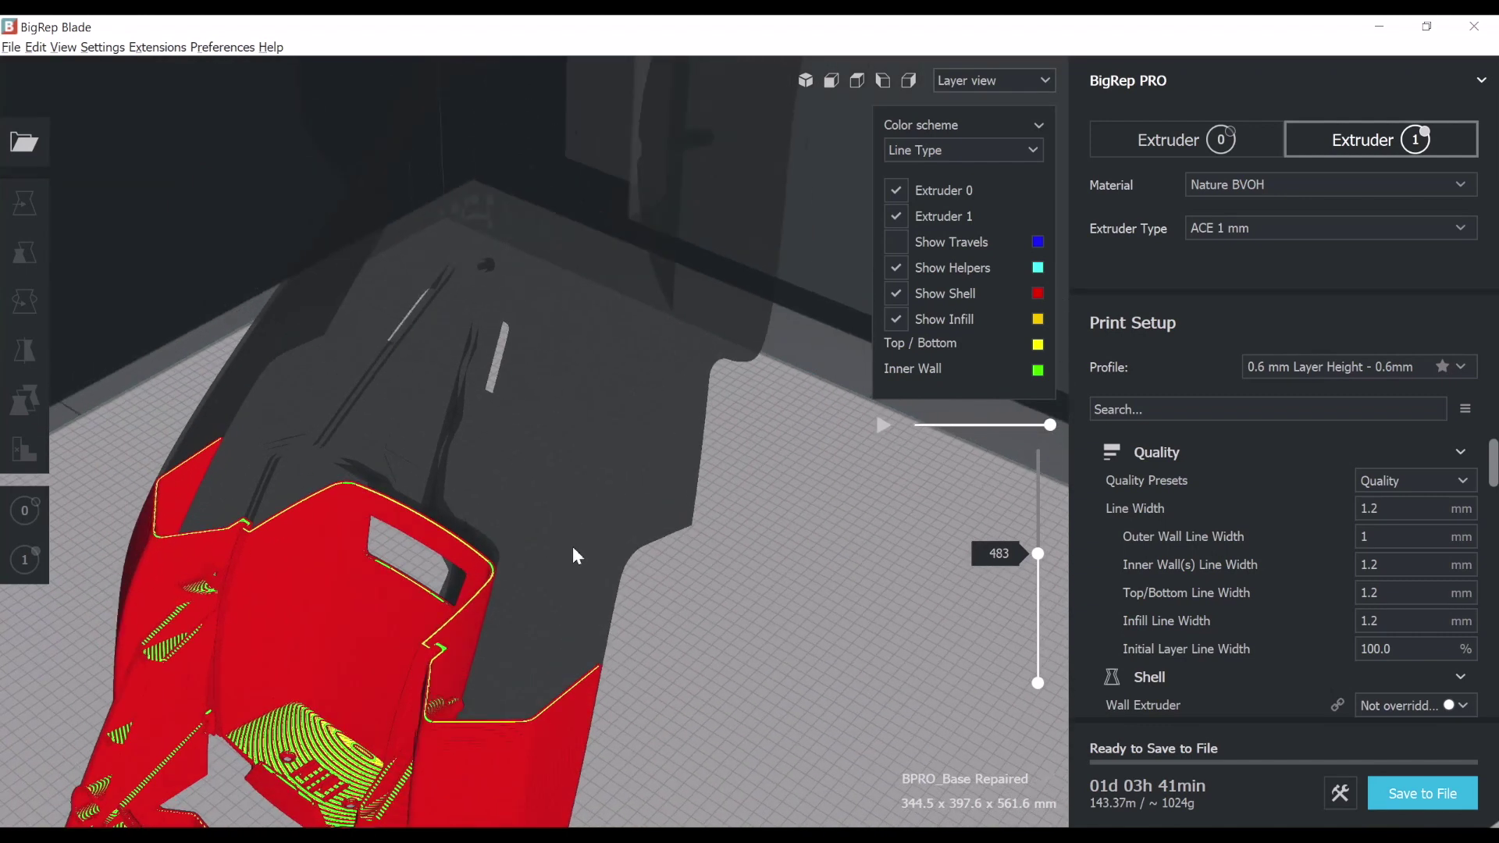
# Examine the cut section at layer 483 up close and from a lower angle, and raise the layer preview to layer 935
pyautogui.scroll(5, 573, 545)
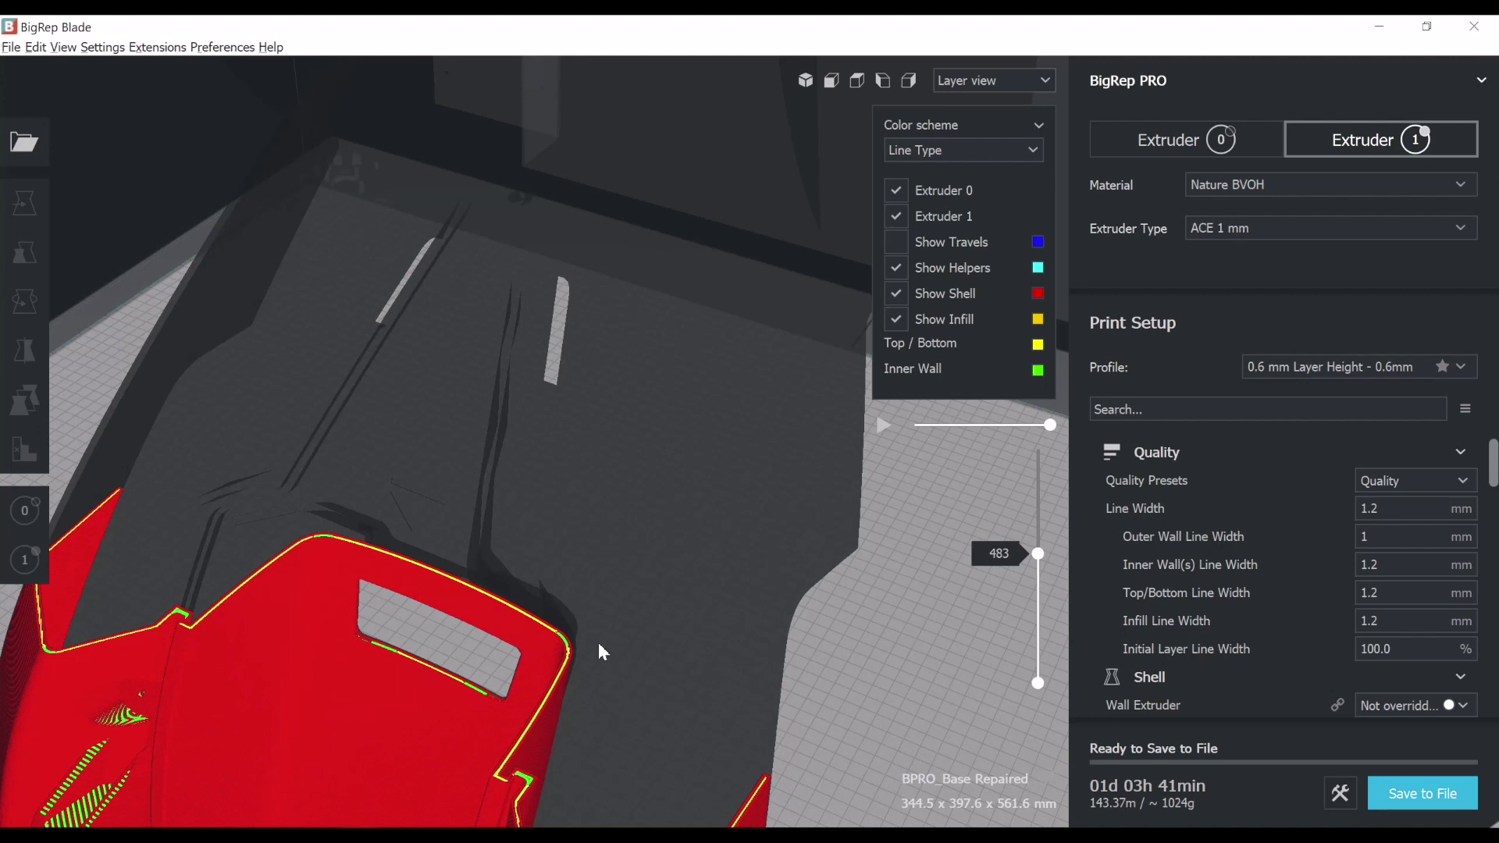
pyautogui.scroll(-5, 601, 644)
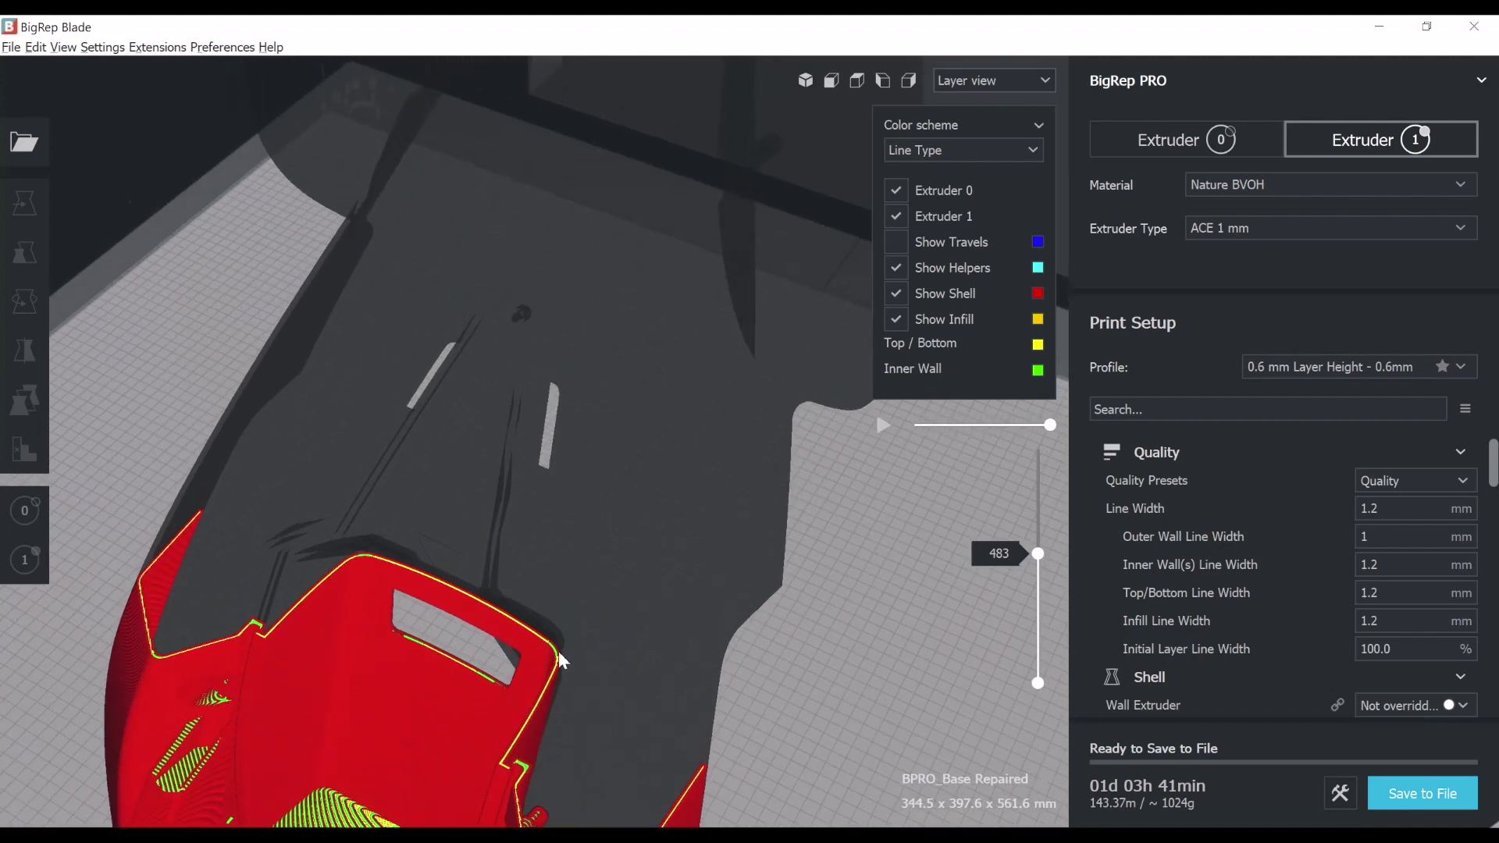
pyautogui.scroll(2, 559, 660)
pyautogui.scroll(2, 395, 714)
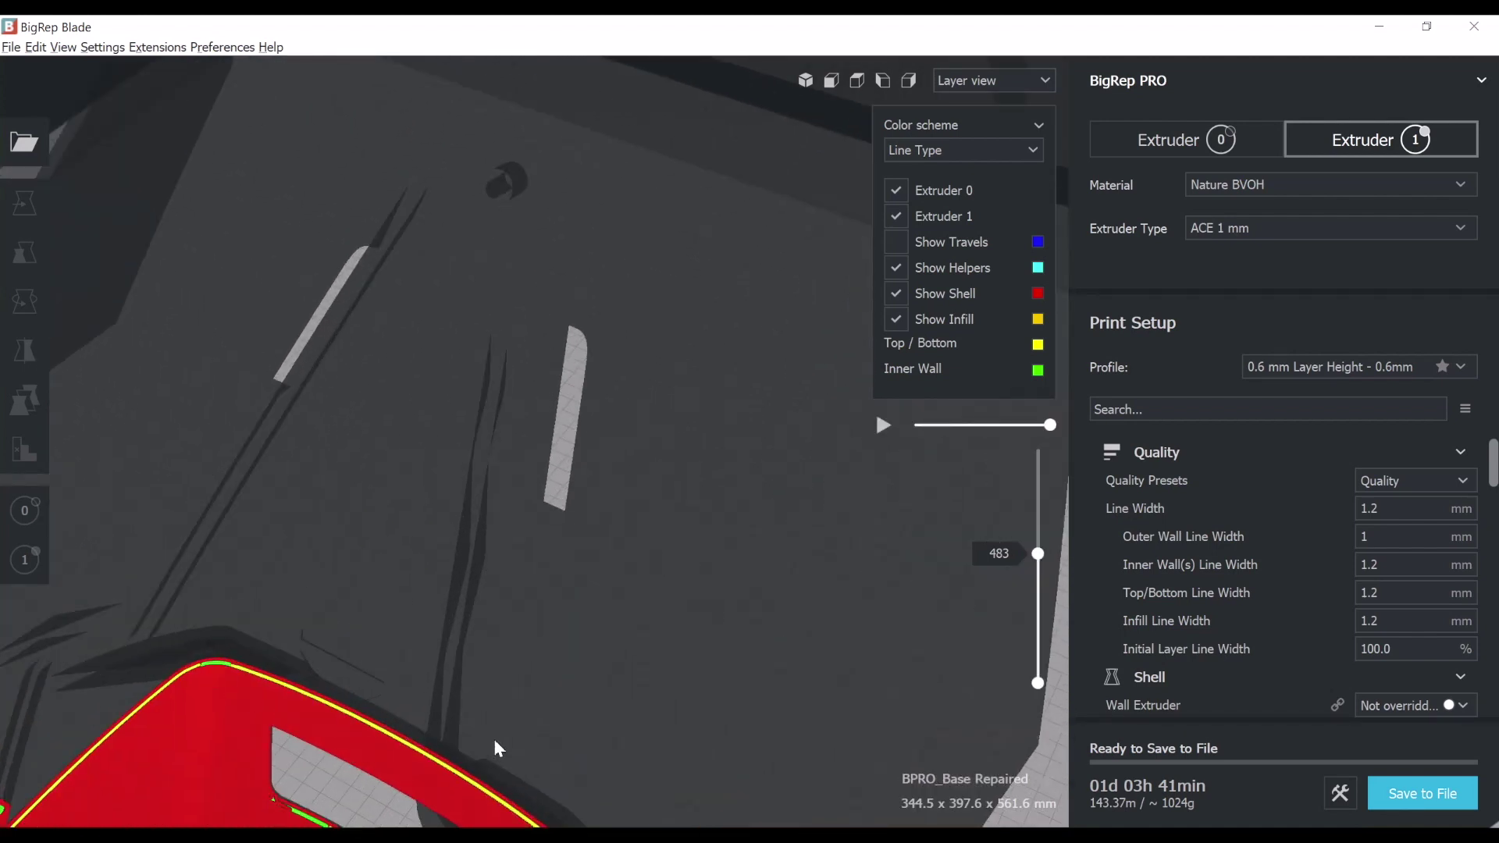
pyautogui.scroll(-5, 551, 635)
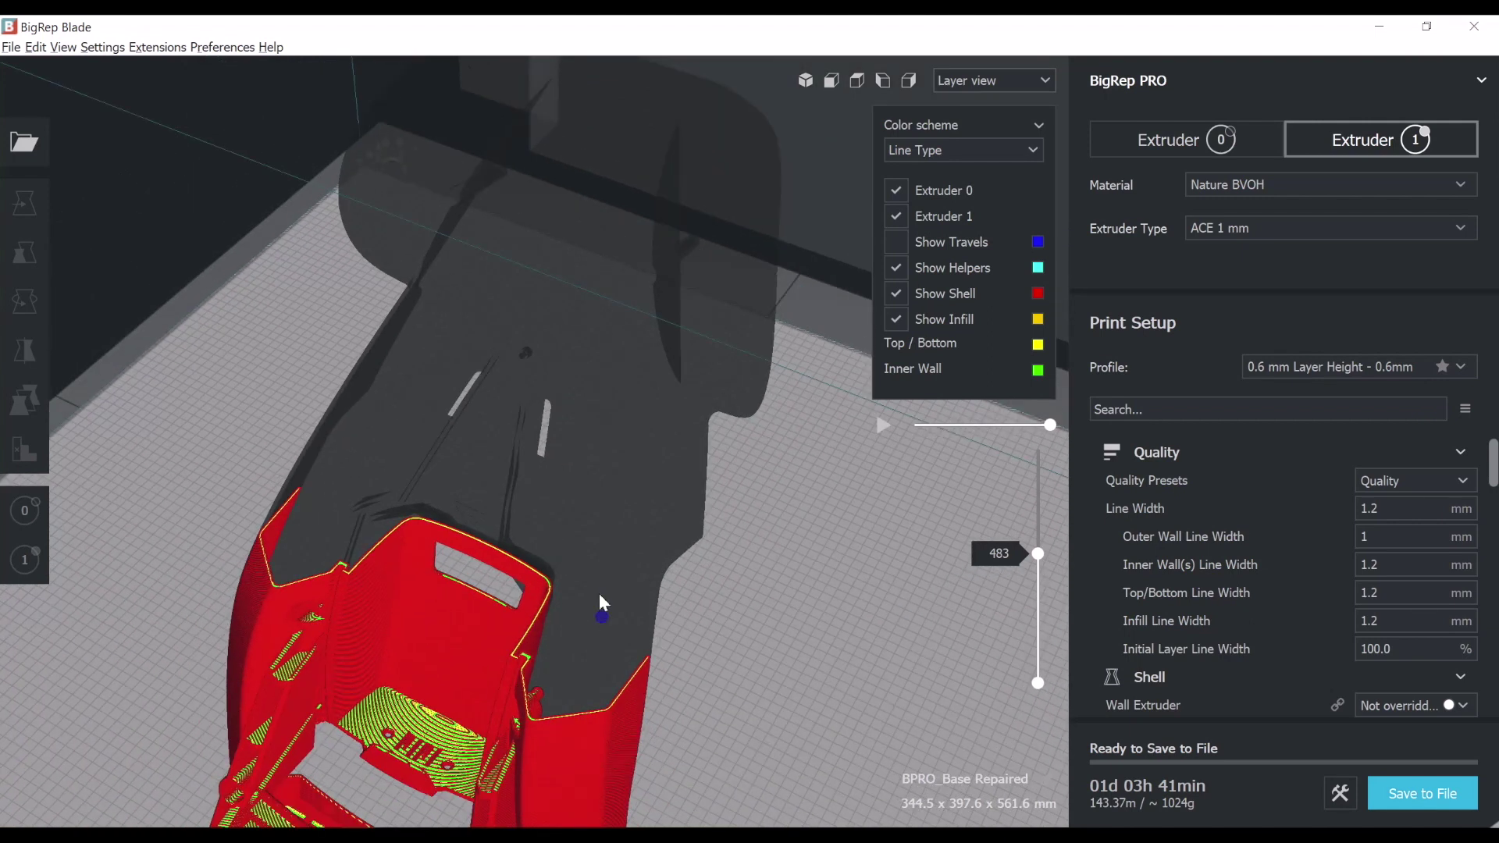
pyautogui.moveTo(601, 595); pyautogui.dragTo(592, 572, button='right')
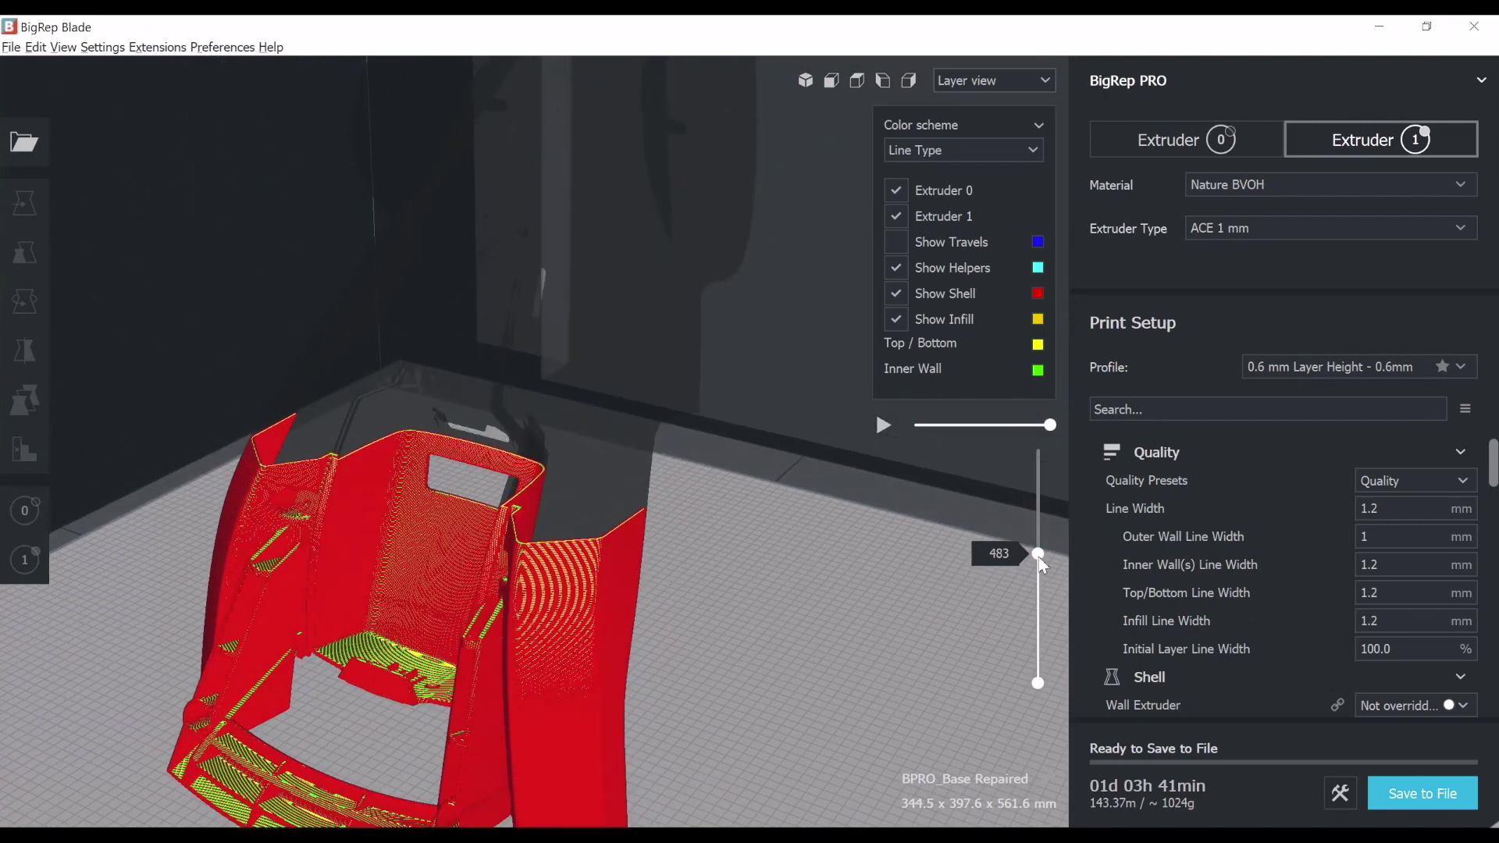
pyautogui.moveTo(1040, 559); pyautogui.dragTo(1034, 436)
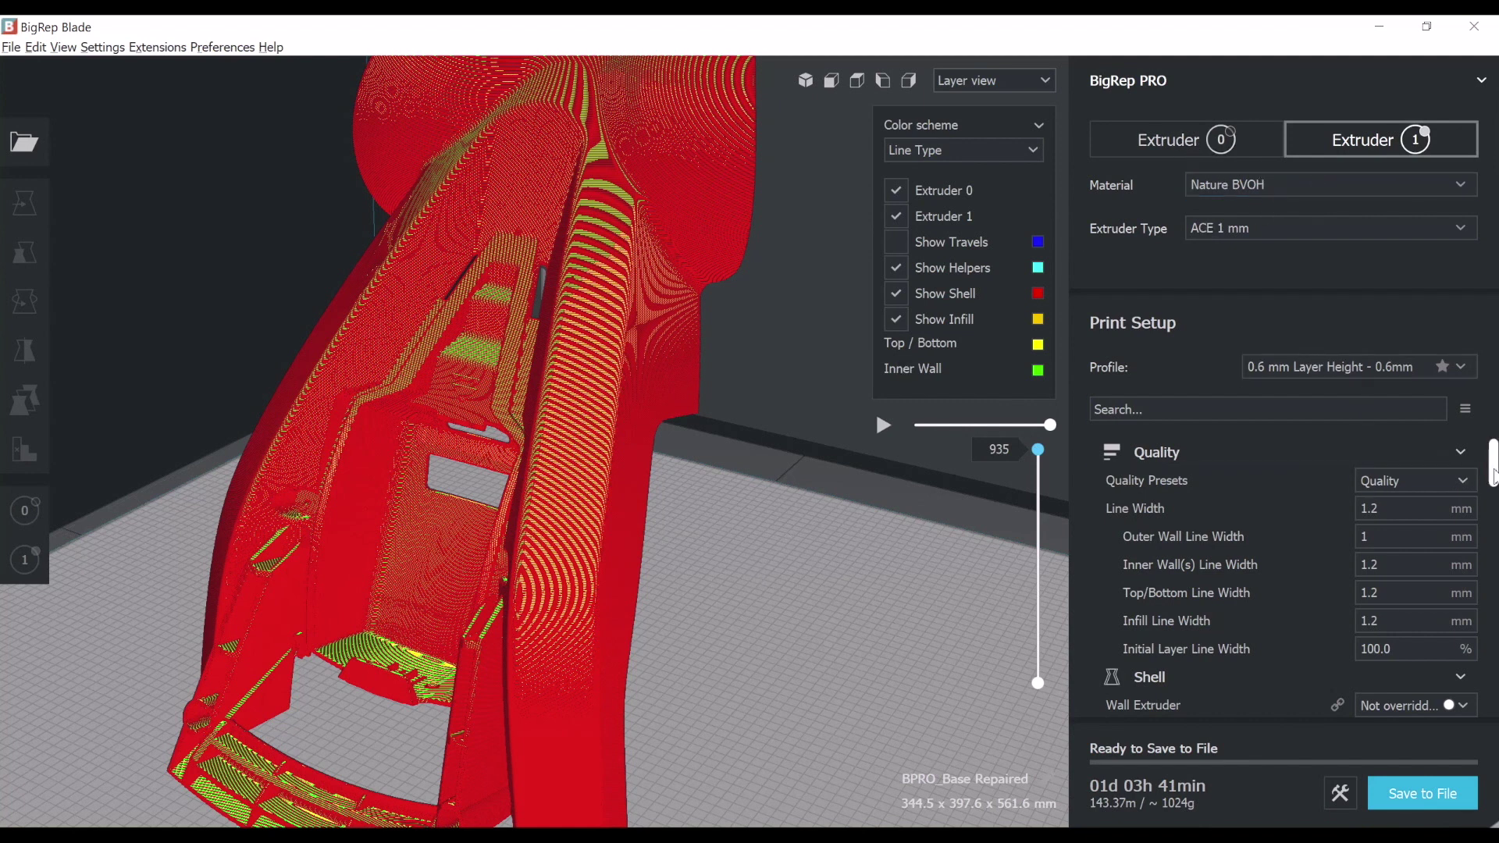
# Show the options for the print profile, and examine the complete sliced model with its print time and material estimate
pyautogui.scroll(-1, 1492, 476)
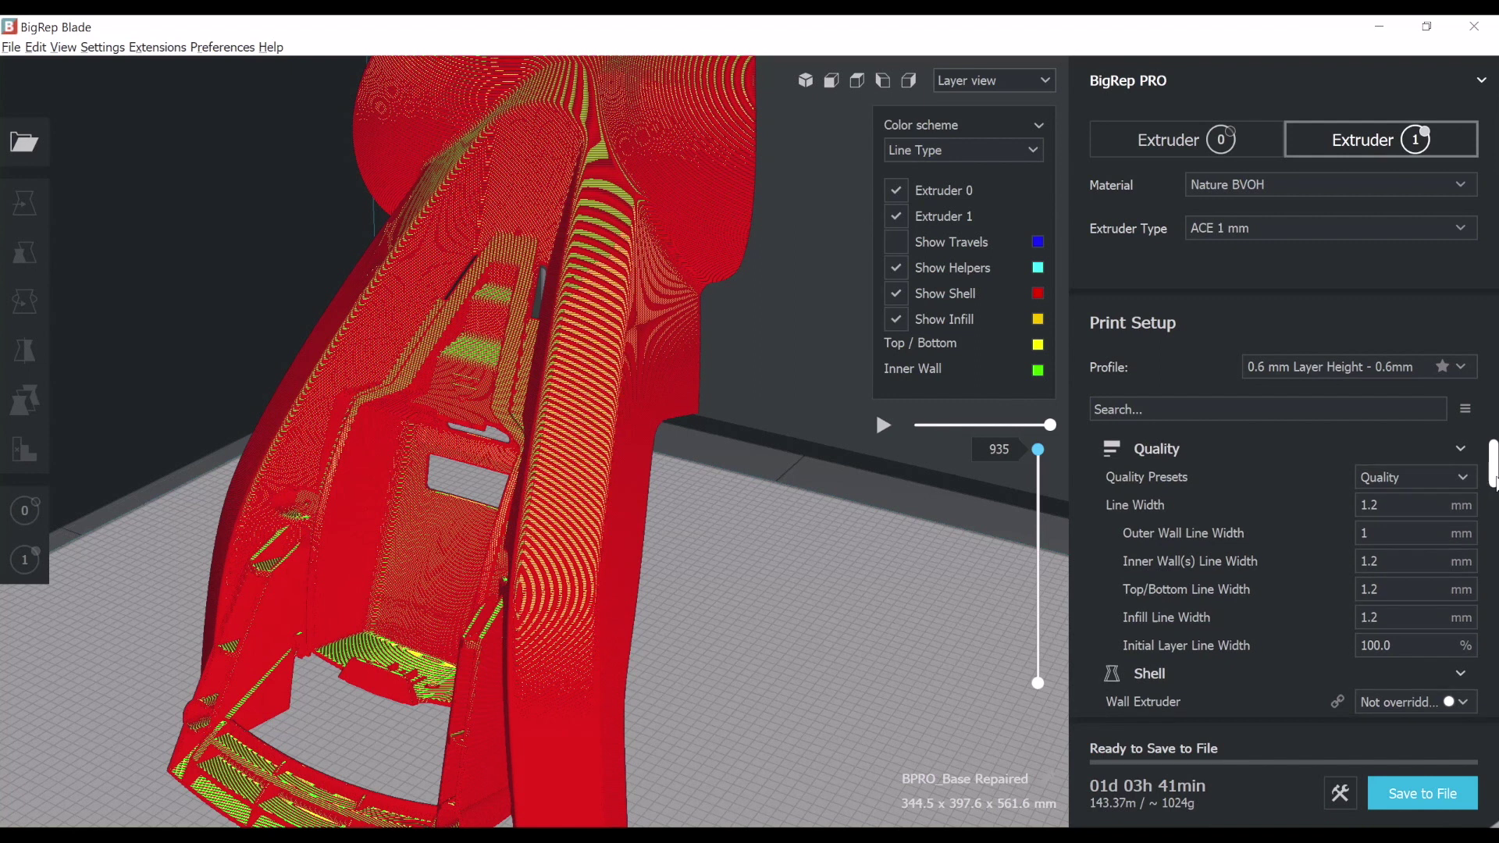
pyautogui.click(1462, 368)
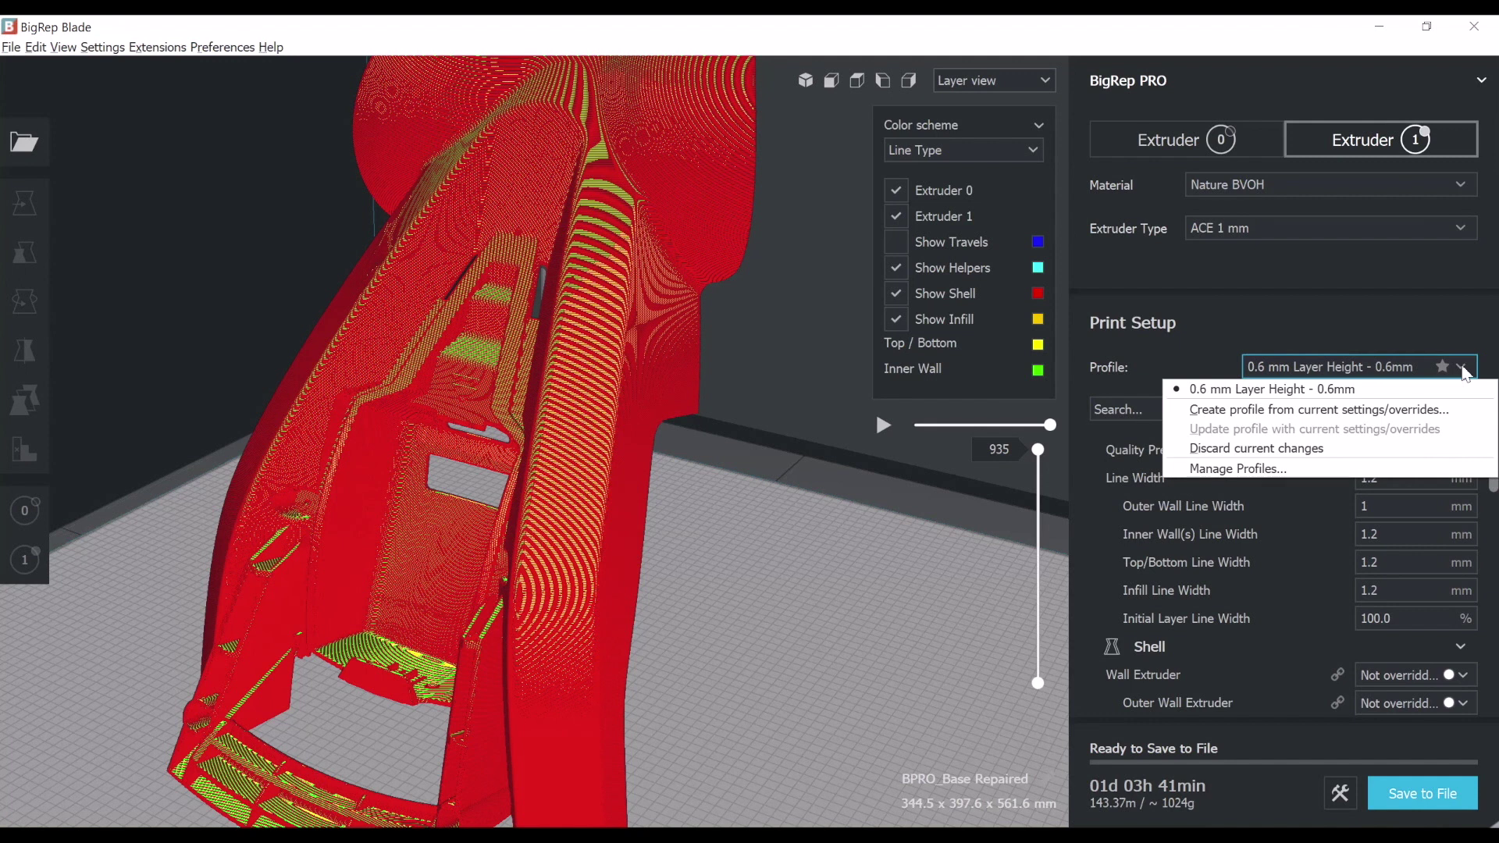
pyautogui.click(1422, 318)
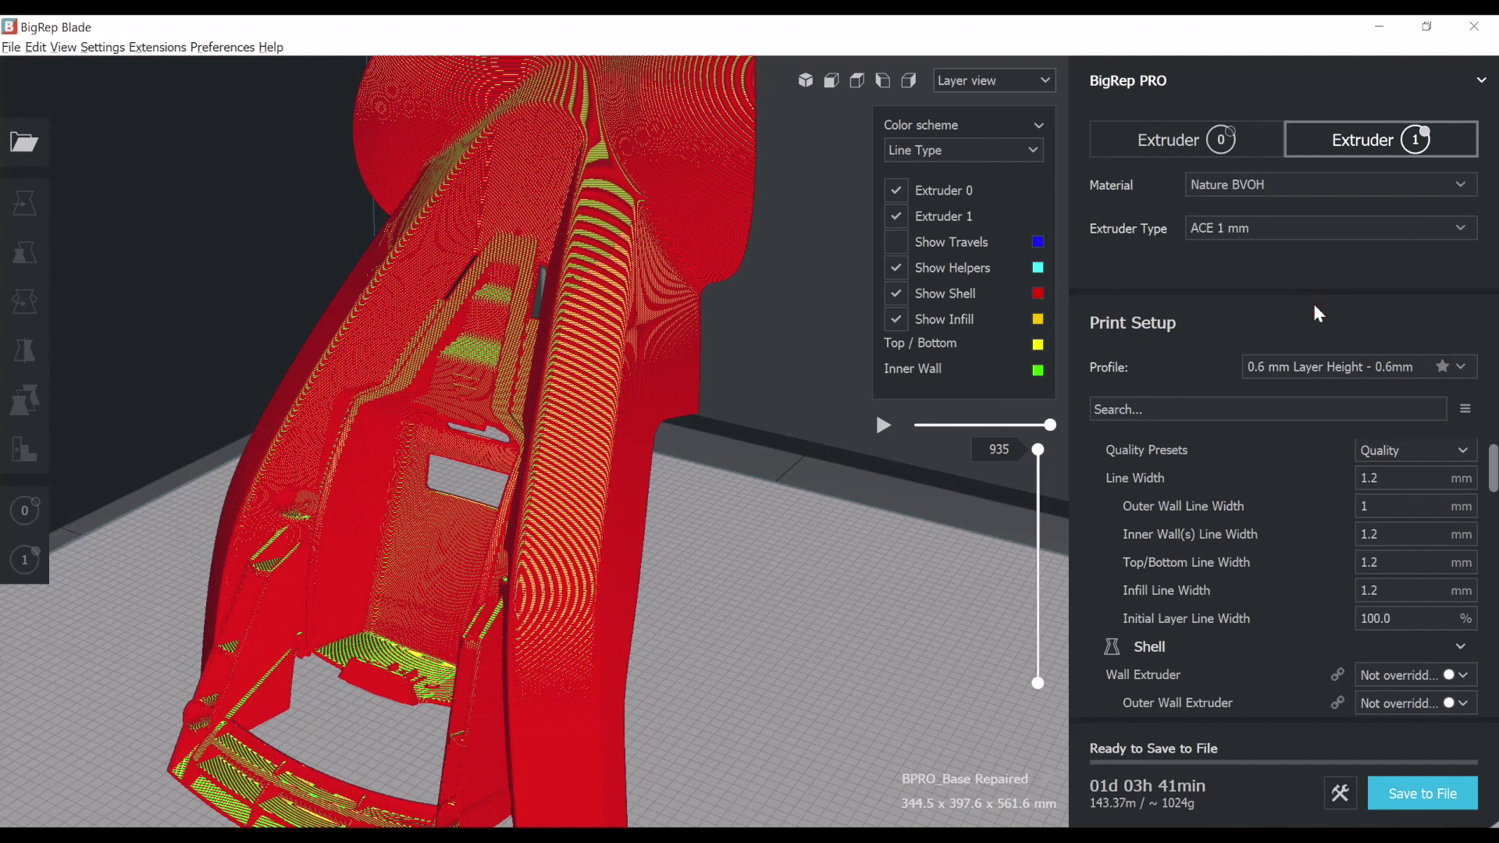
pyautogui.scroll(-5, 753, 459)
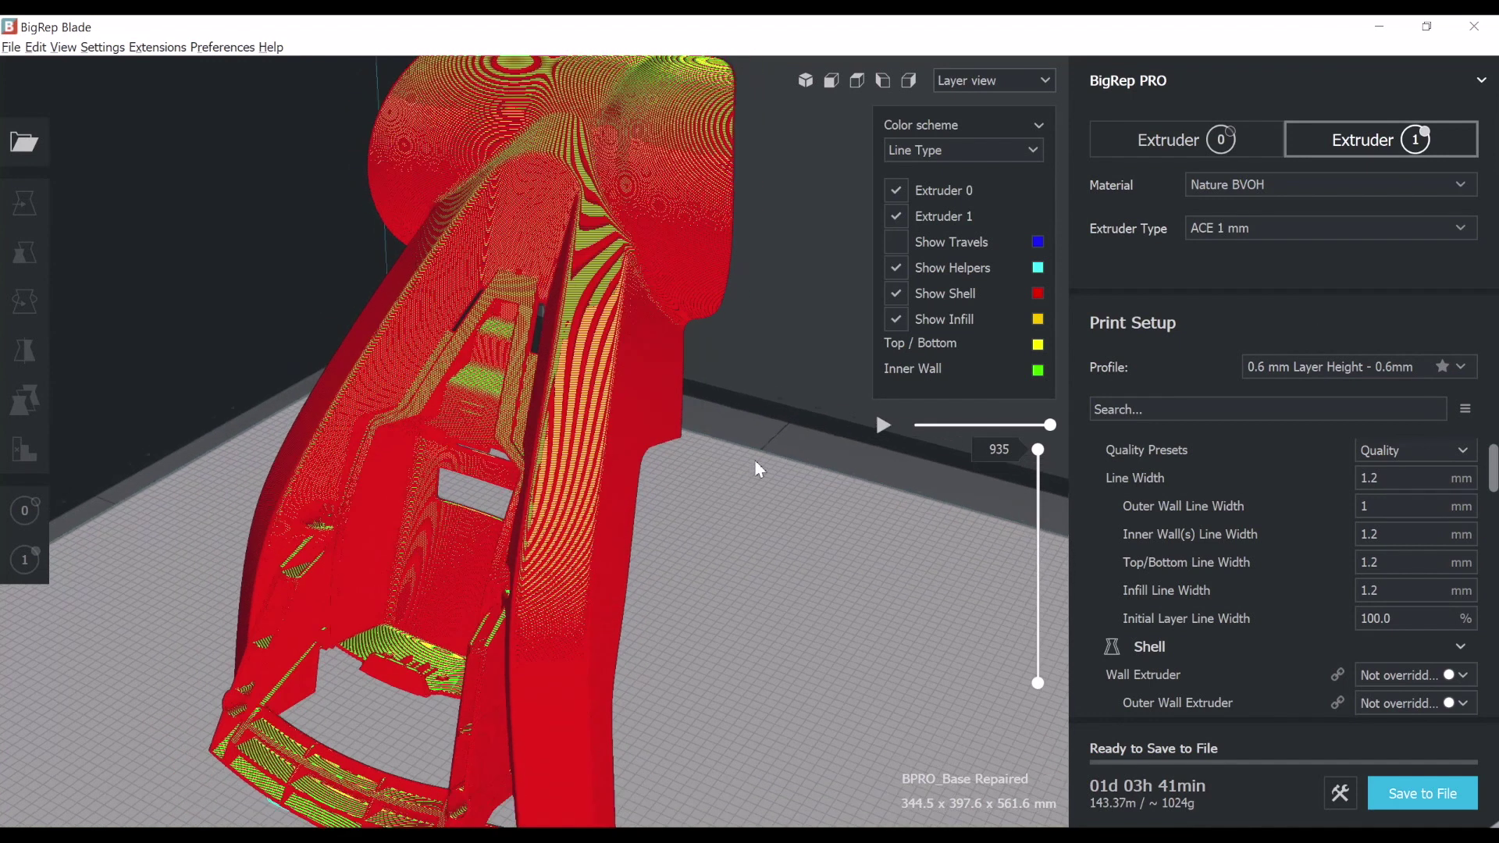
pyautogui.scroll(-4, 754, 460)
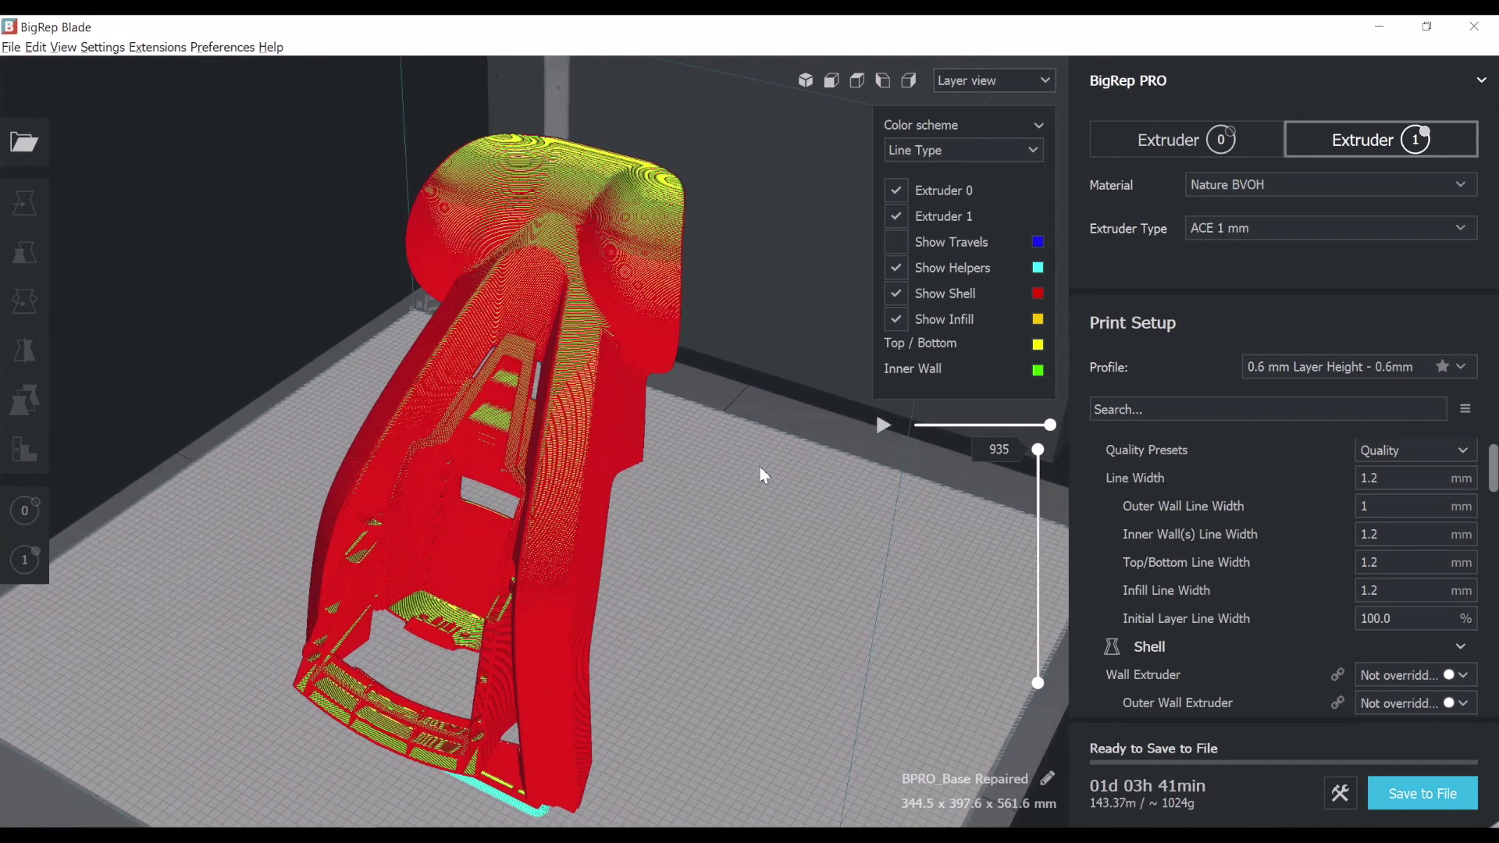
pyautogui.scroll(2, 760, 467)
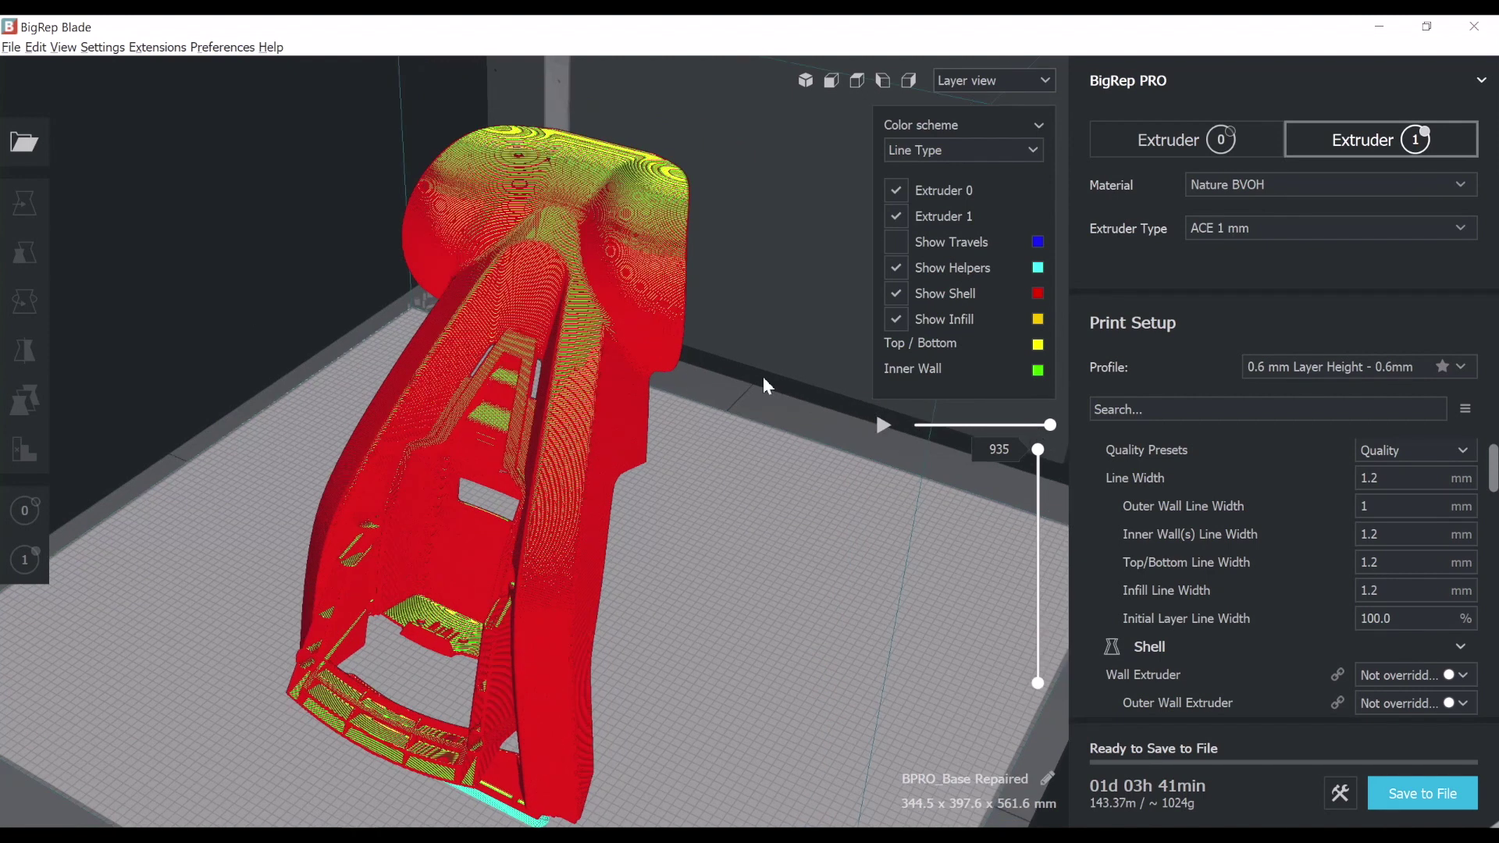
pyautogui.moveTo(1102, 788)
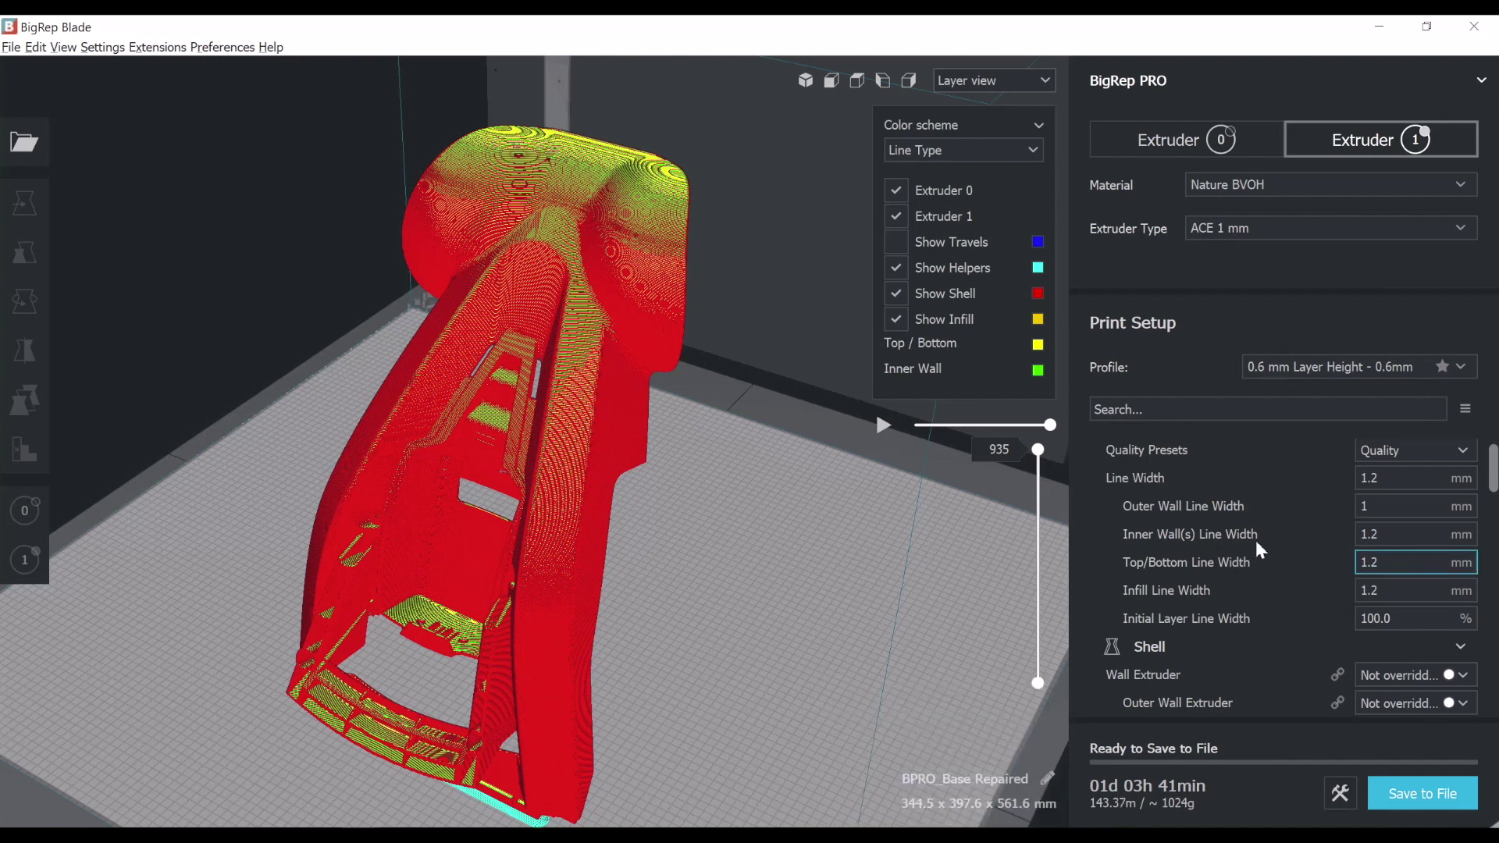
# Review the shell, infill and material print settings of Extruder 1, and enable Generate Support with Extruder 0 as Support Extruder
pyautogui.scroll(-5, 1267, 485)
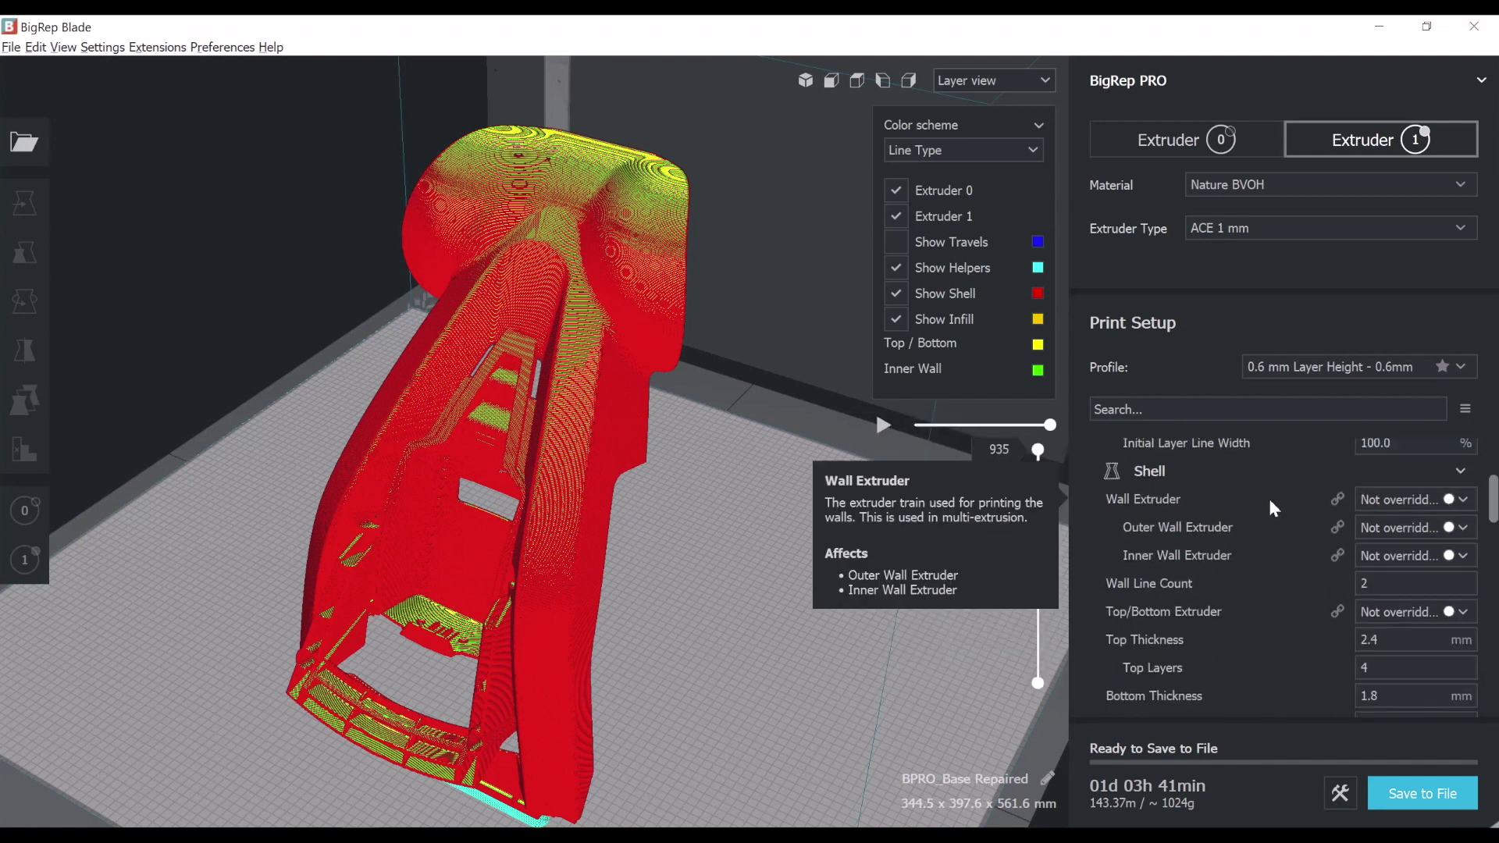
pyautogui.scroll(-5, 1267, 504)
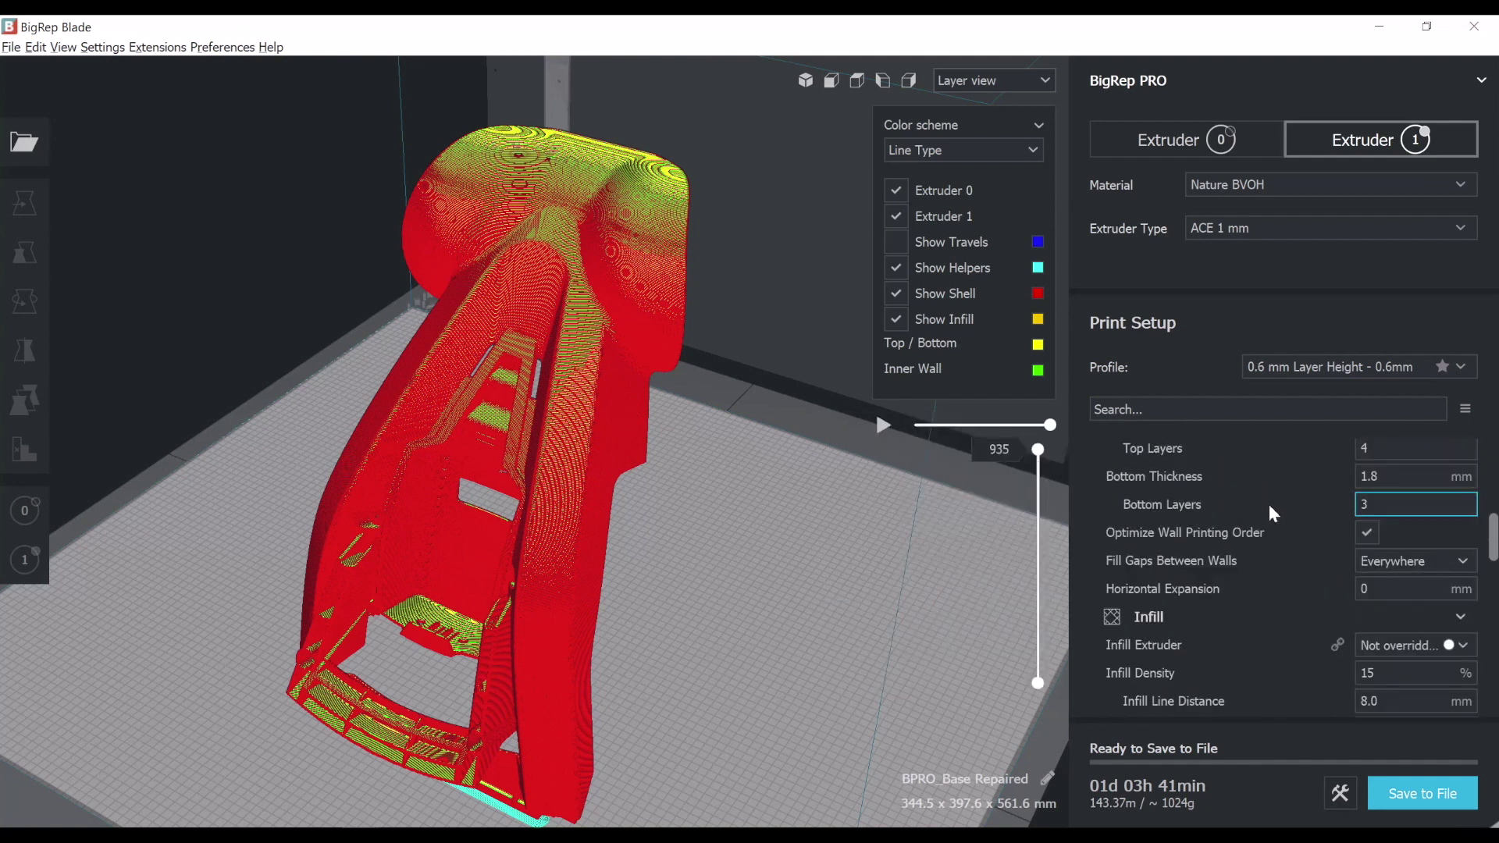
pyautogui.scroll(-5, 1268, 505)
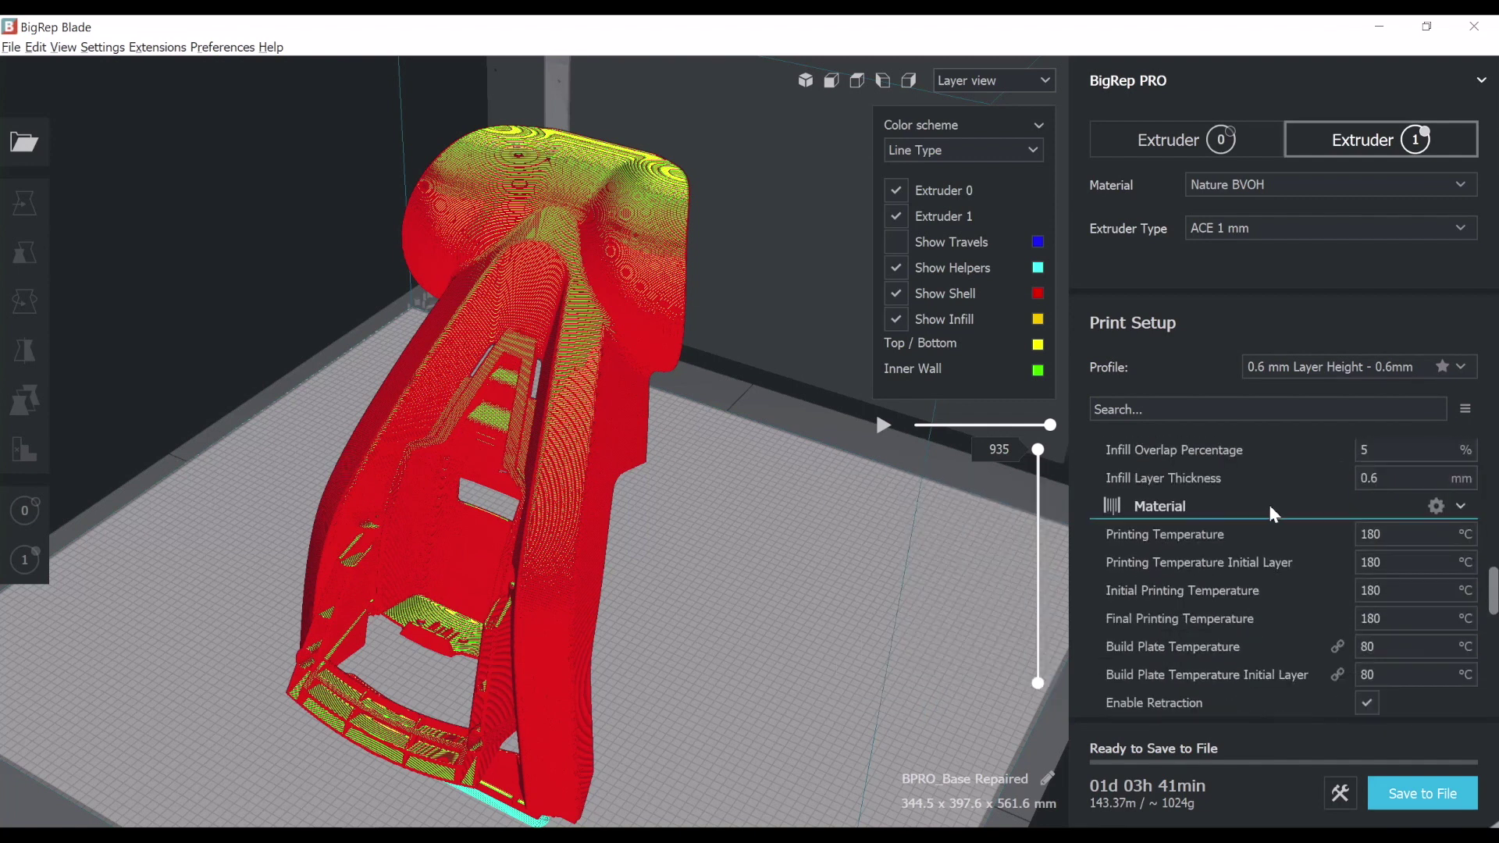
pyautogui.scroll(-3, 1268, 505)
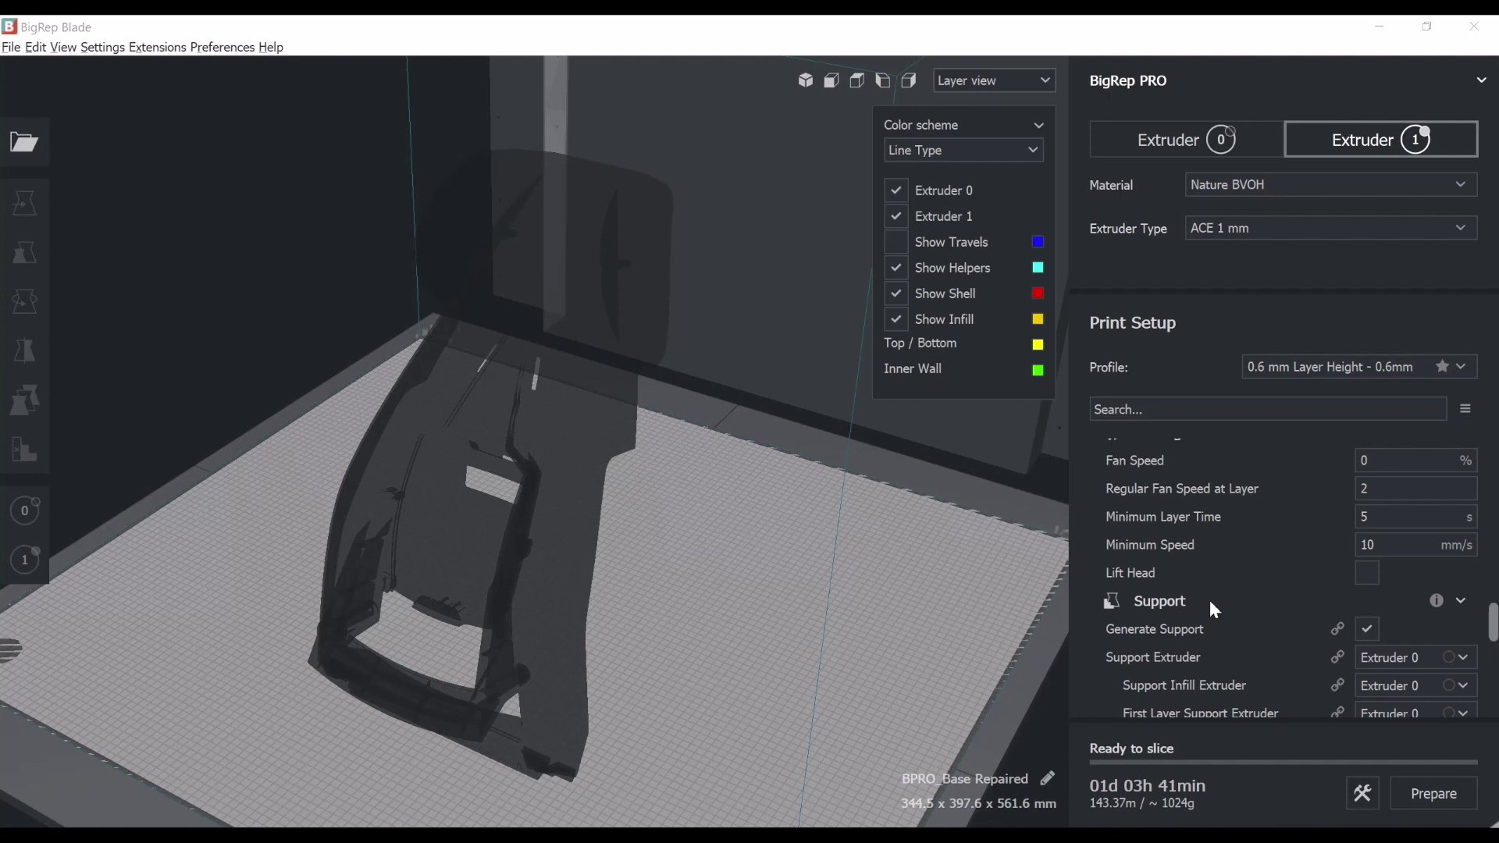
# Review the Support and Build Plate Adhesion settings for Extruder 0, and check the support settings for Extruder 1
pyautogui.click(1182, 148)
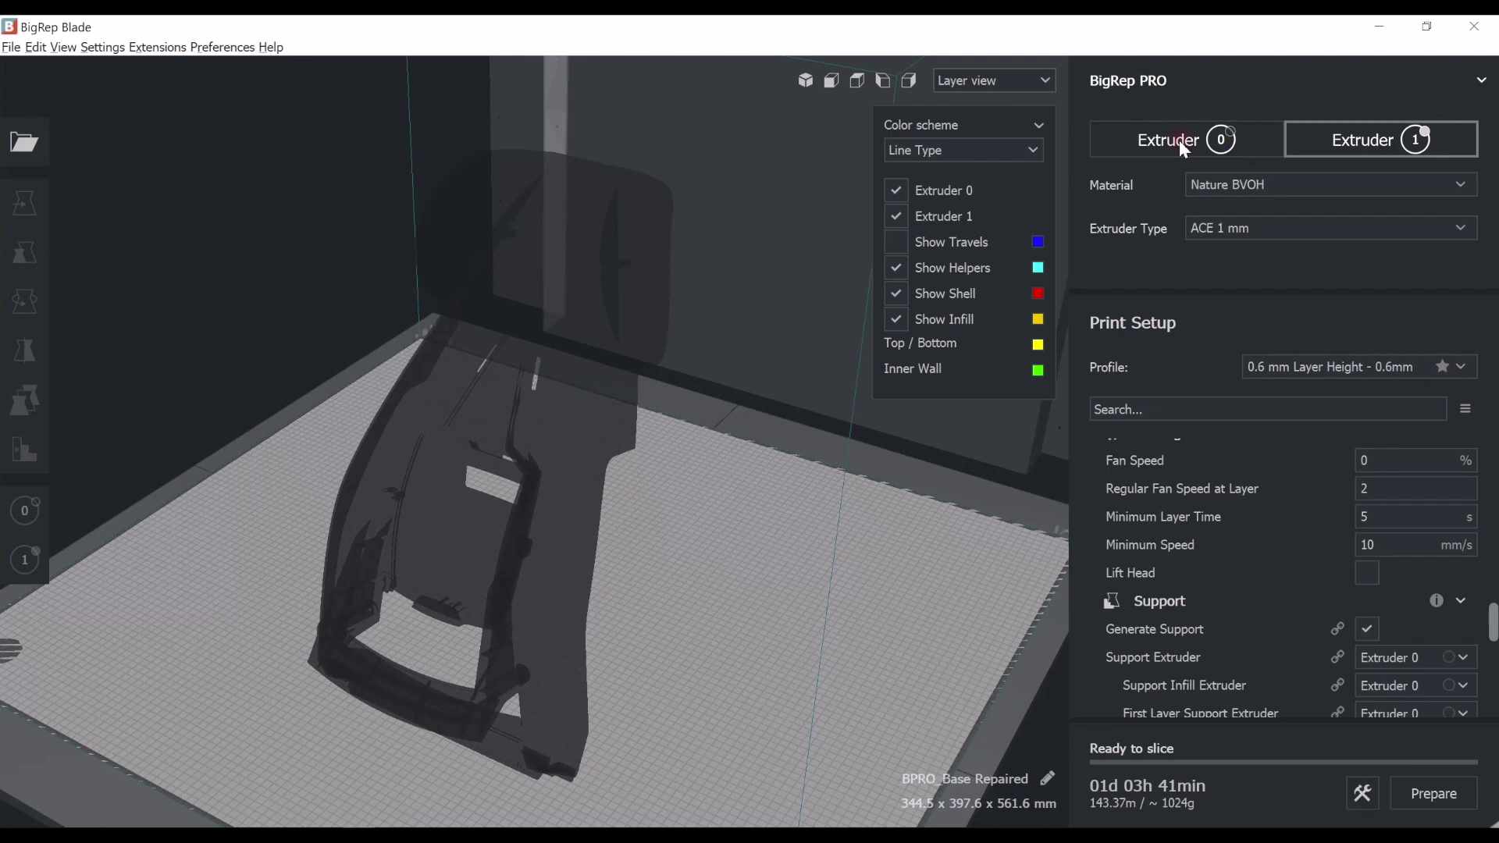
pyautogui.click(1181, 144)
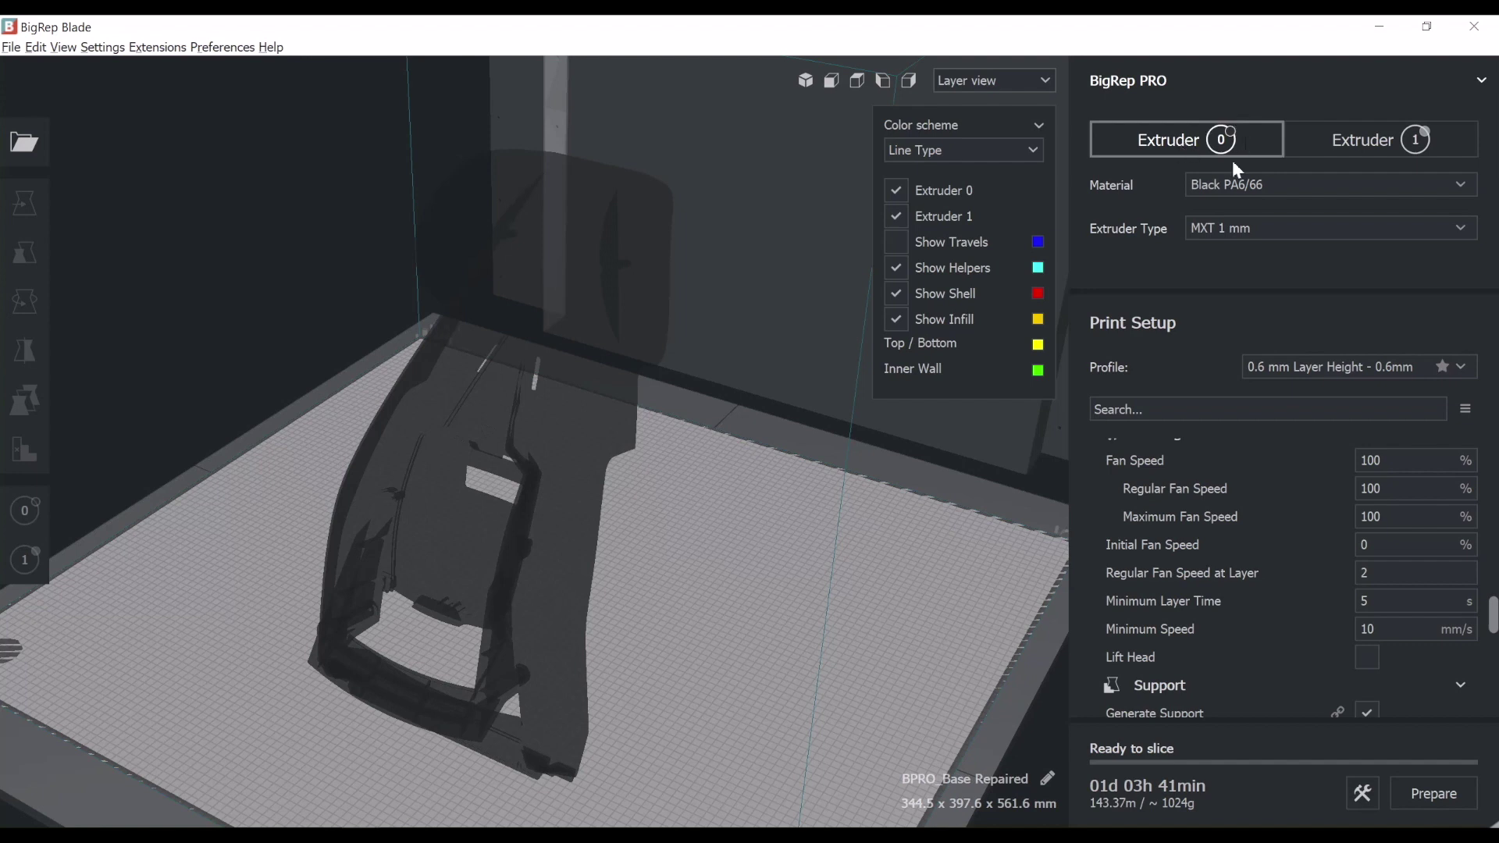
pyautogui.scroll(-8, 1243, 621)
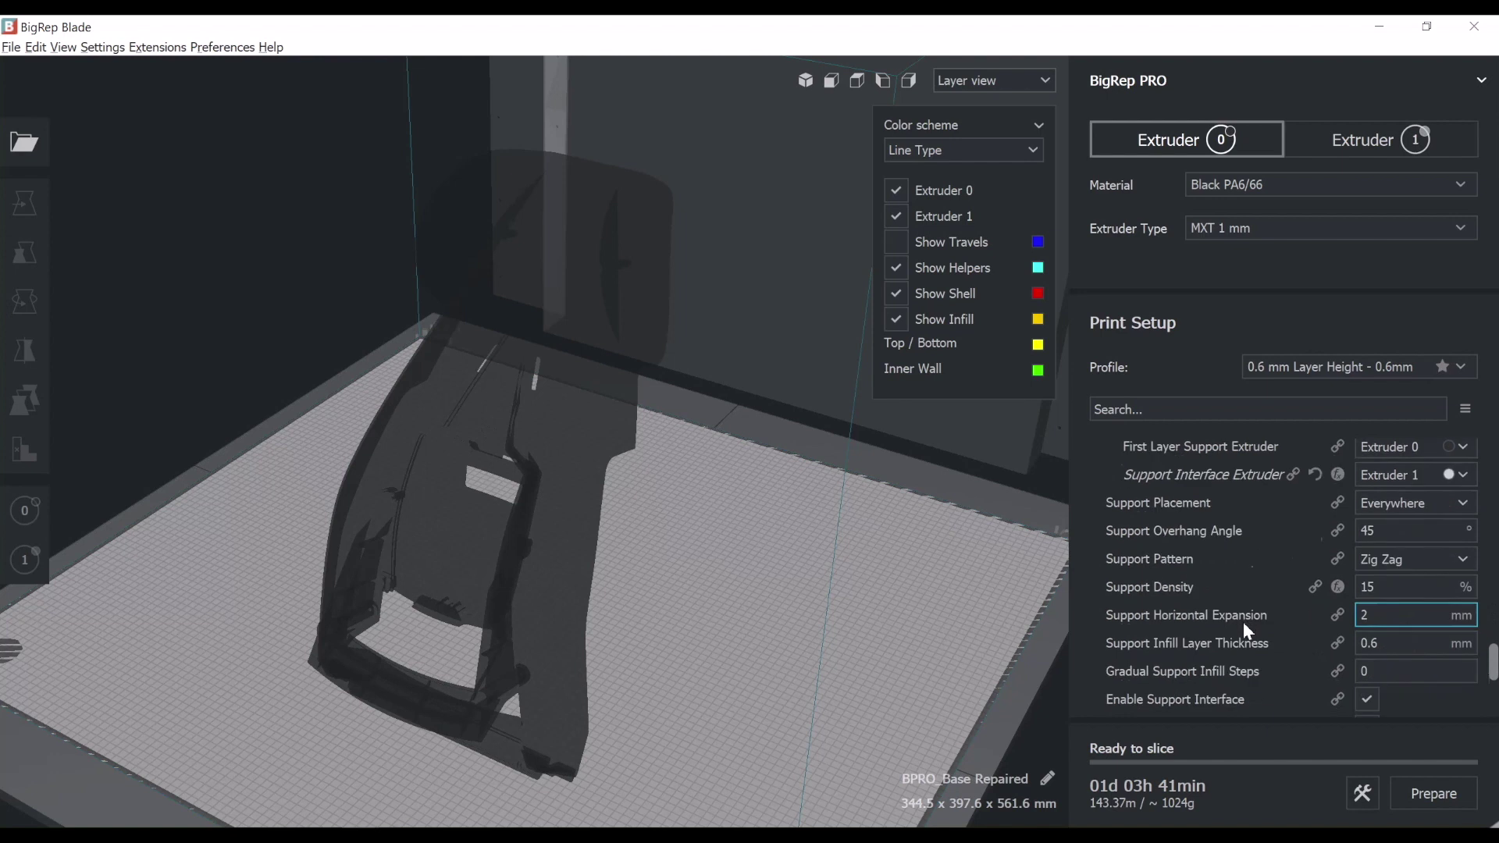
pyautogui.moveTo(1257, 620)
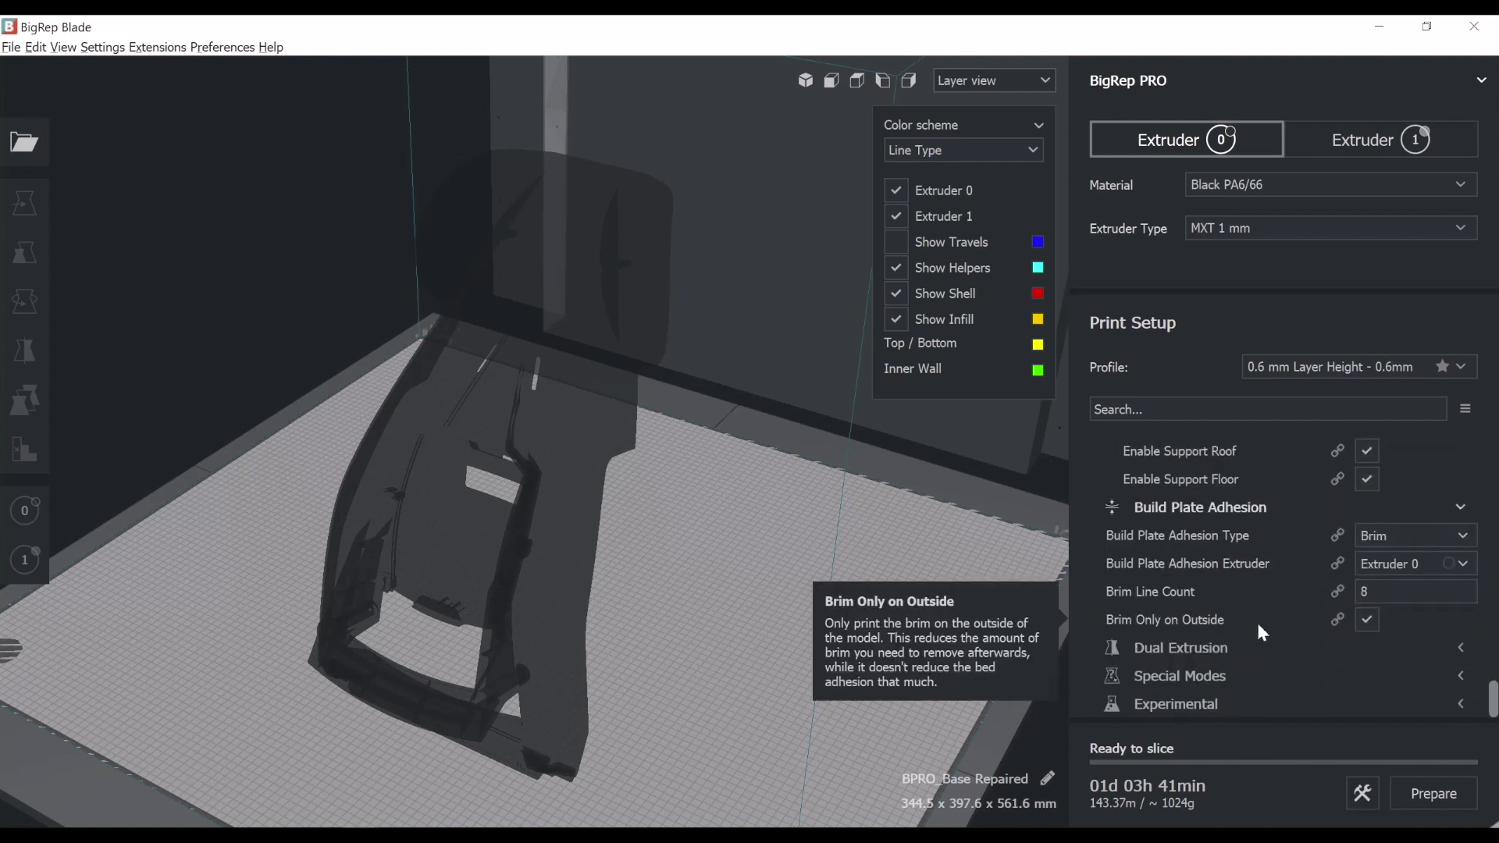
pyautogui.scroll(5, 1259, 625)
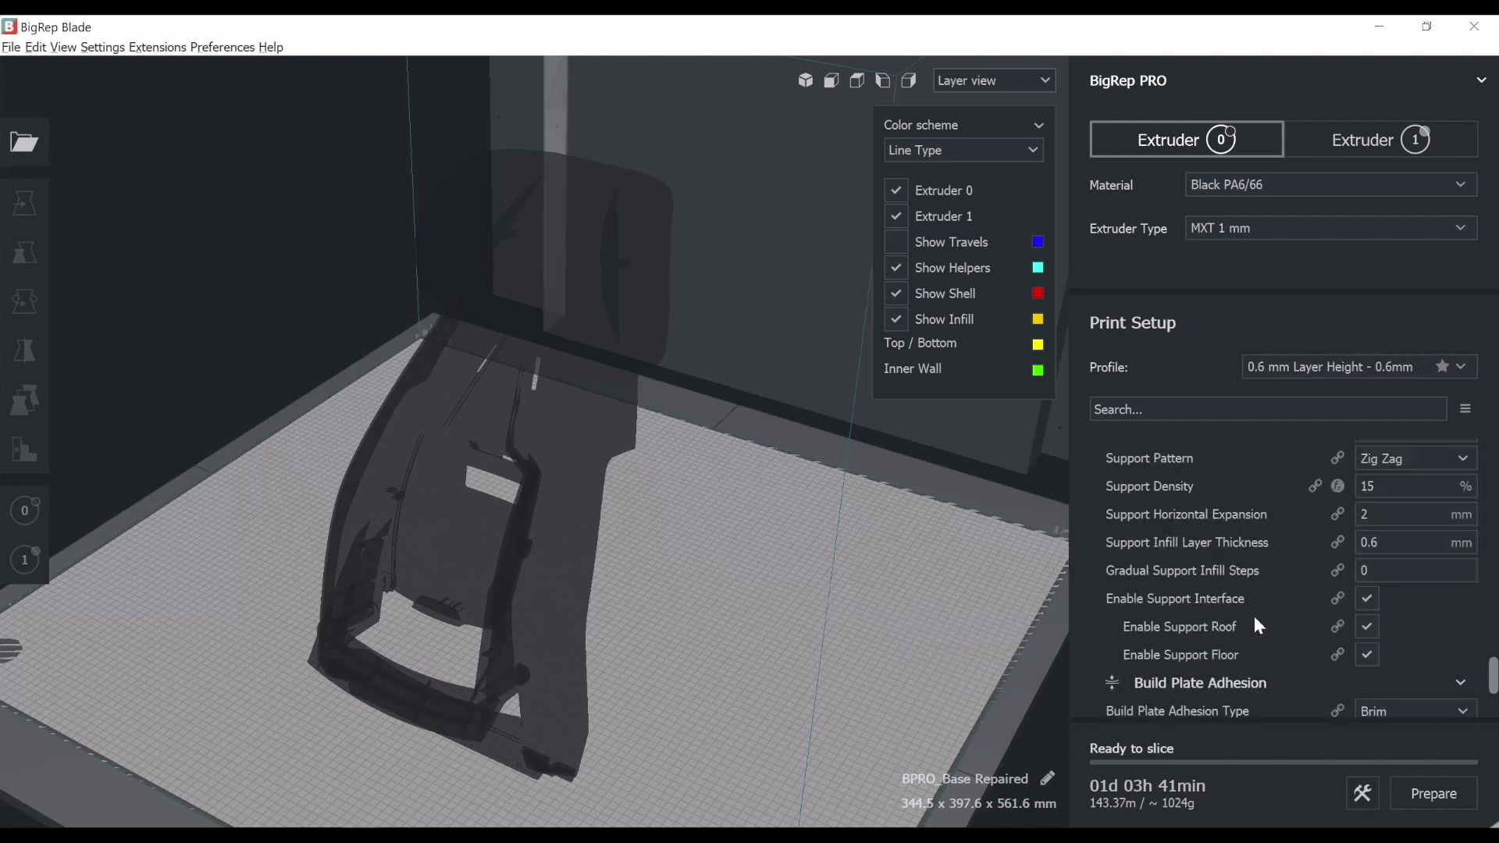
pyautogui.scroll(5, 1257, 601)
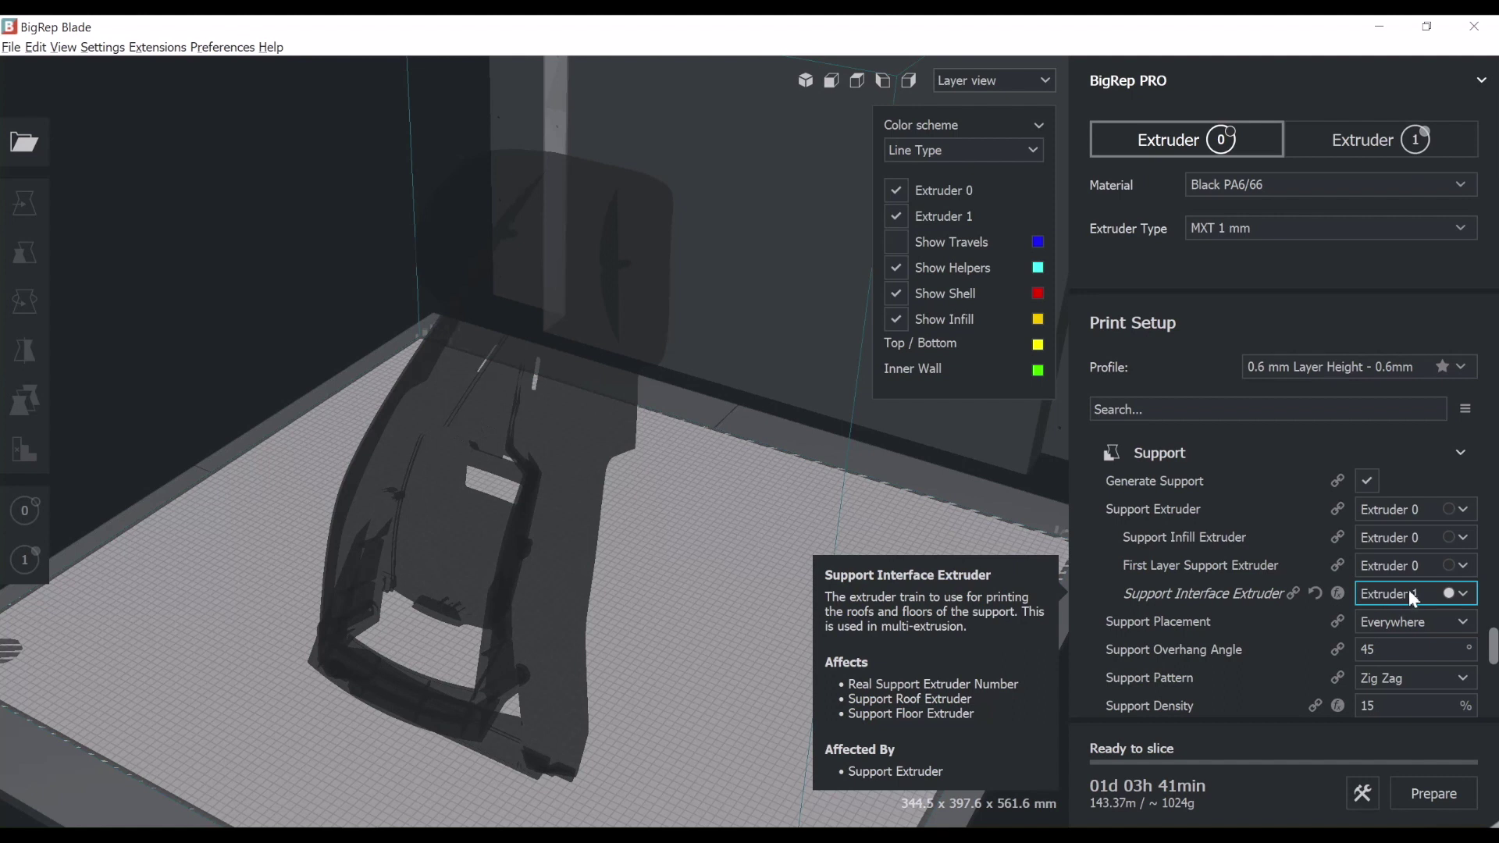
pyautogui.click(1343, 143)
pyautogui.scroll(-3, 1336, 500)
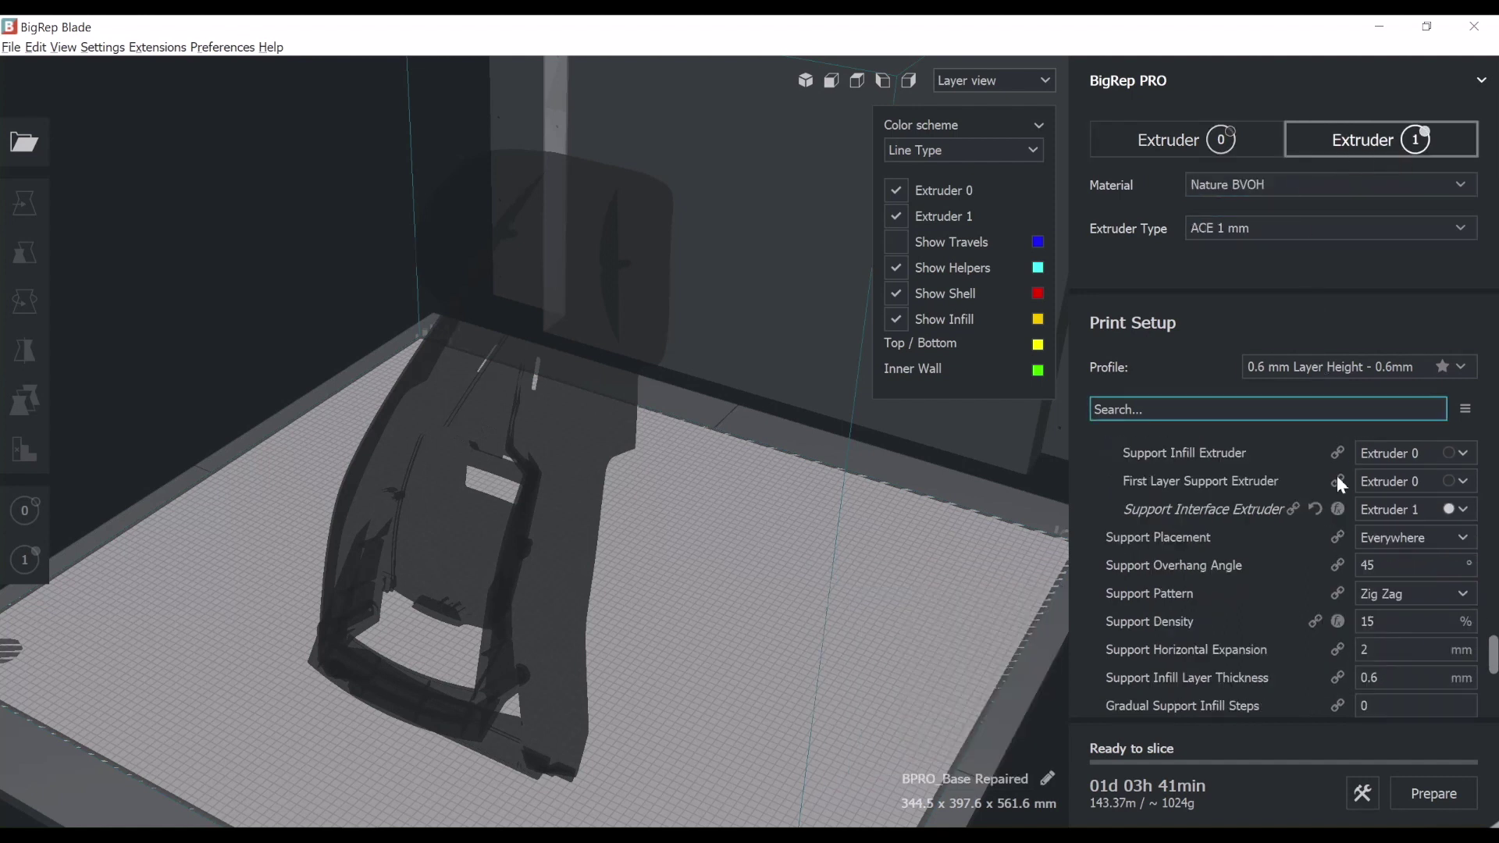
pyautogui.scroll(3, 1299, 533)
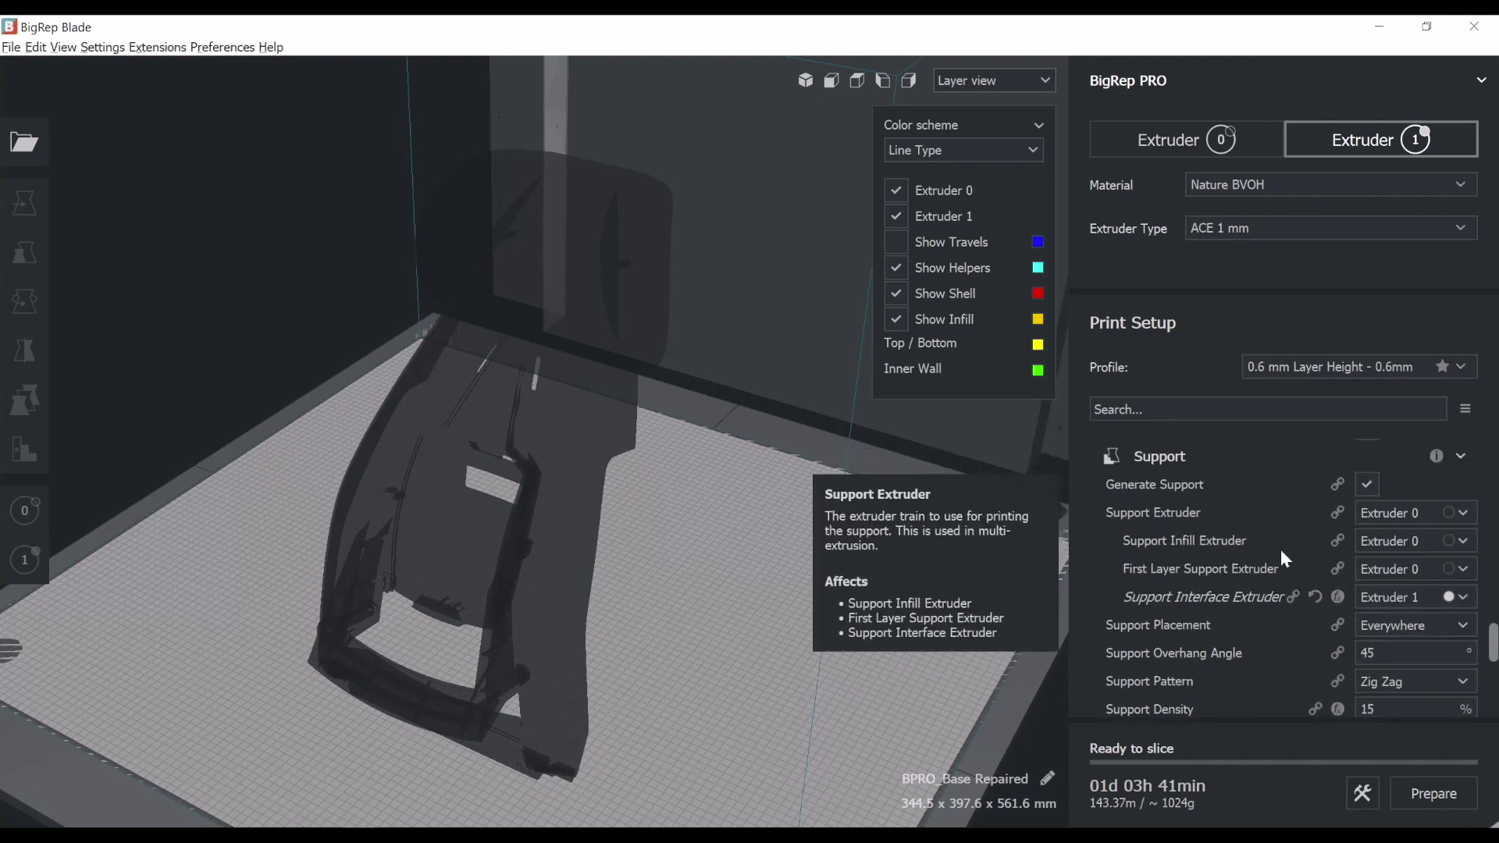
# Slice the model with supports generated and inspect the support structures around it in Layer view
pyautogui.click(1433, 795)
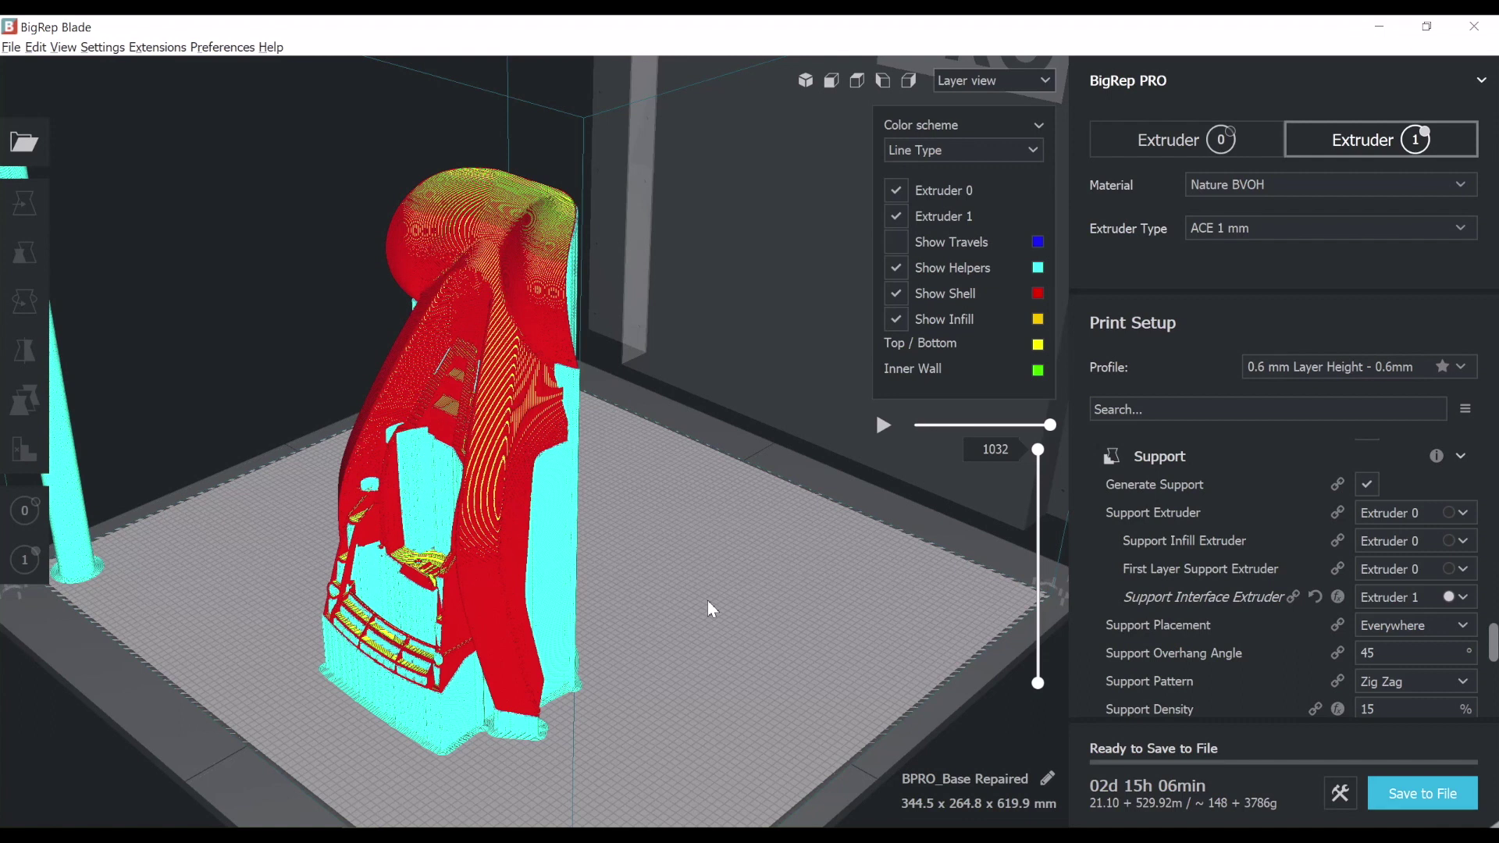
pyautogui.moveTo(720, 598)
pyautogui.mouseDown(button='right')
pyautogui.moveTo(737, 601)
pyautogui.moveTo(731, 614)
pyautogui.mouseUp(button='right')
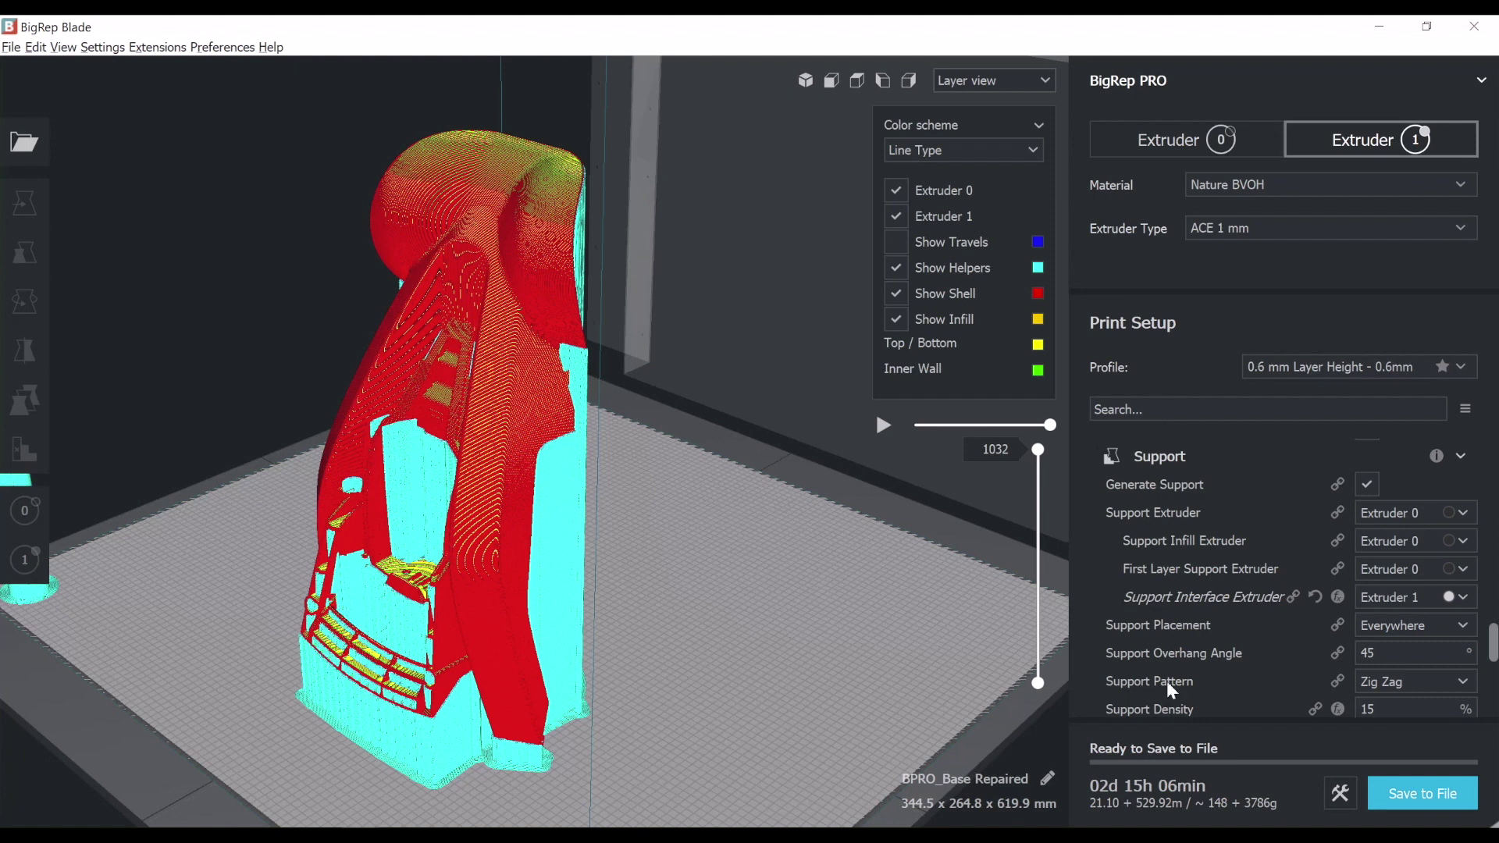
pyautogui.scroll(-1, 1205, 682)
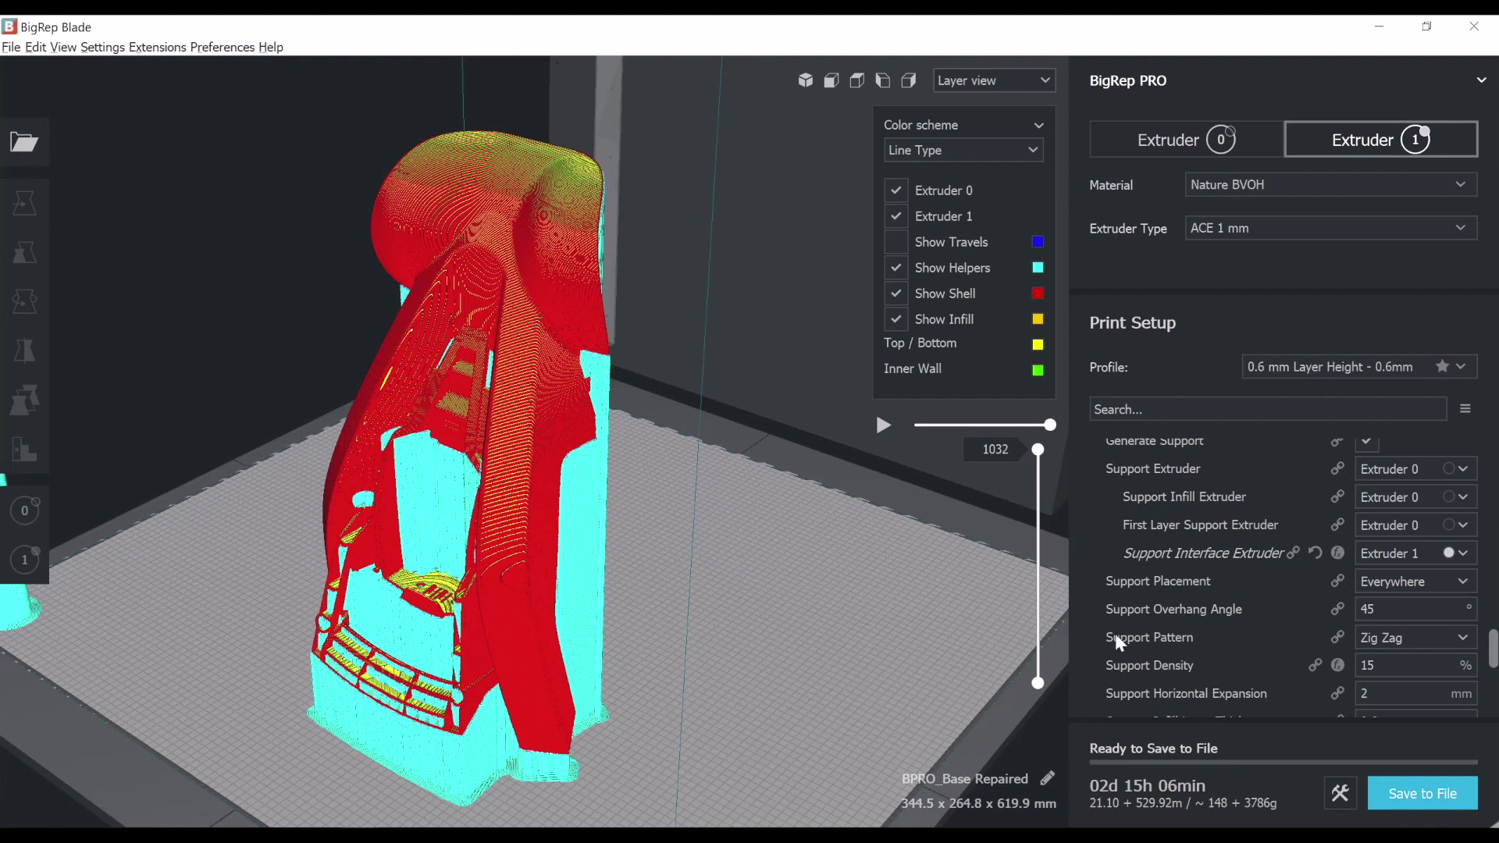
# Save the sliced model as the G-code file BPRO_Base Repaired.gcode in the Blade Video 2020 folder
pyautogui.click(1439, 800)
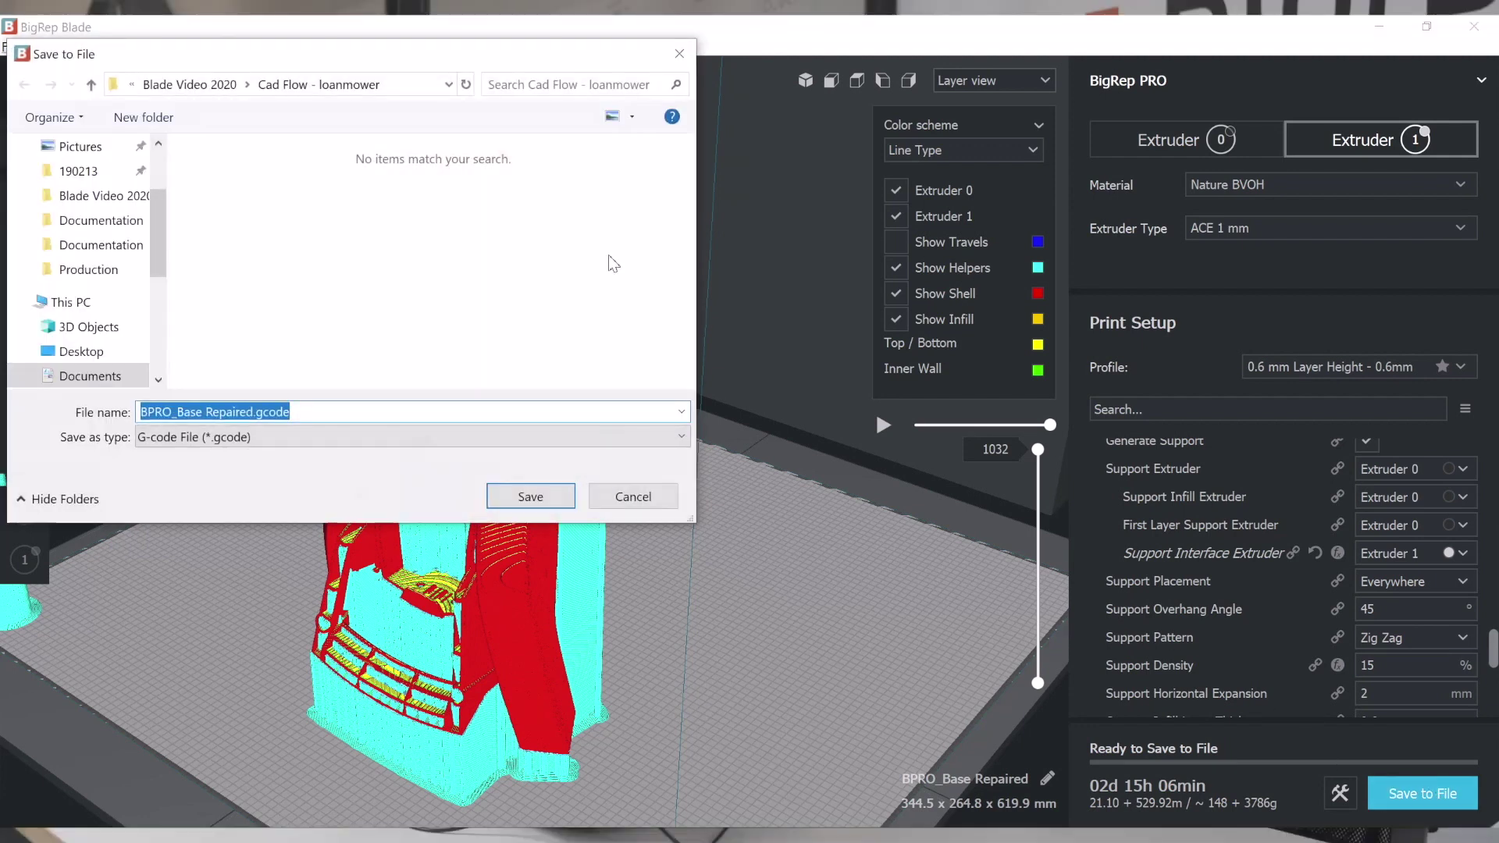
pyautogui.click(221, 81)
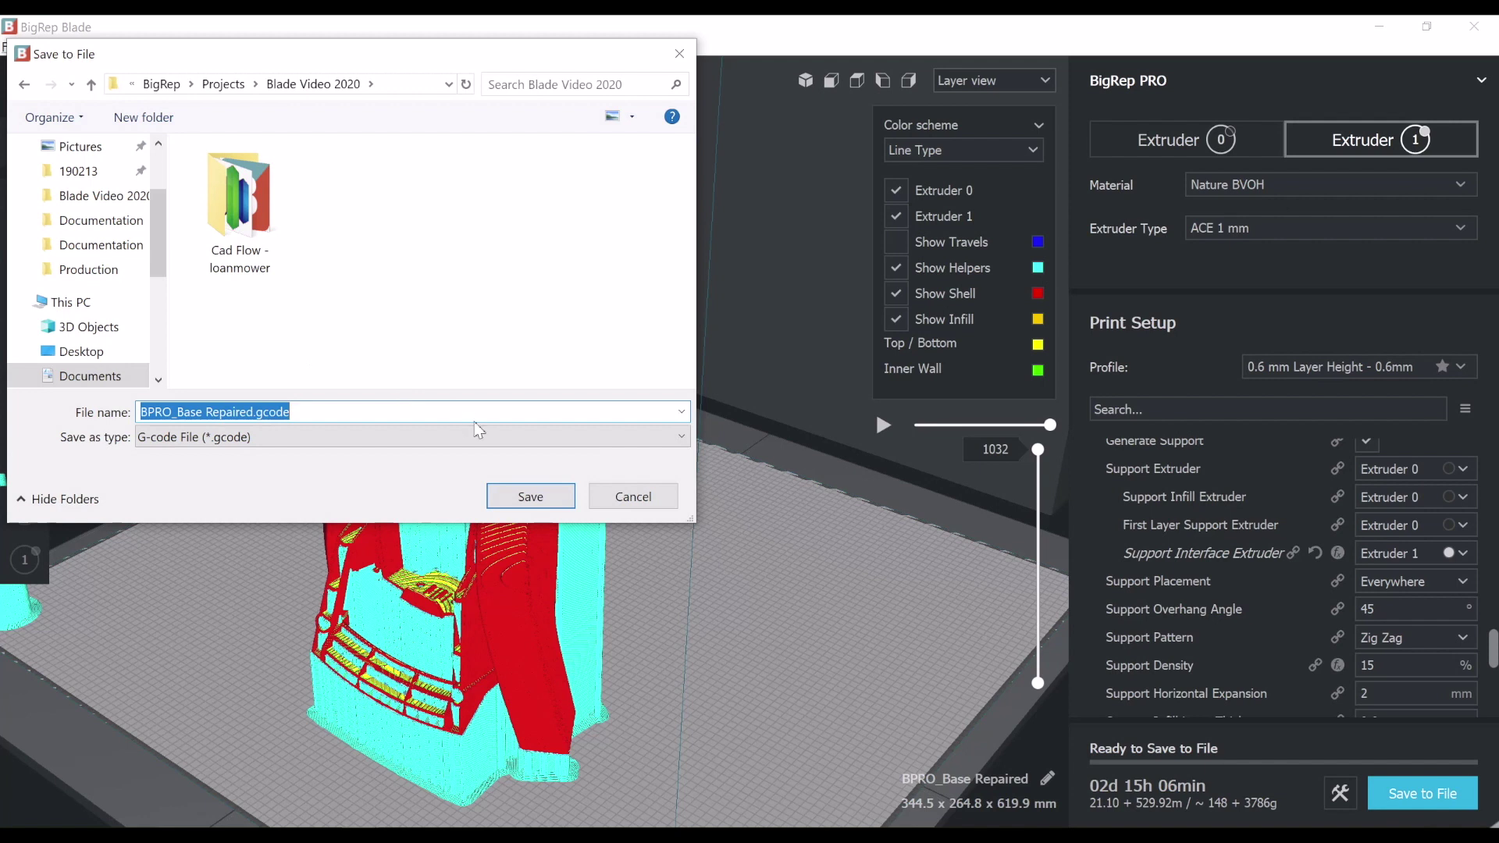
pyautogui.click(522, 498)
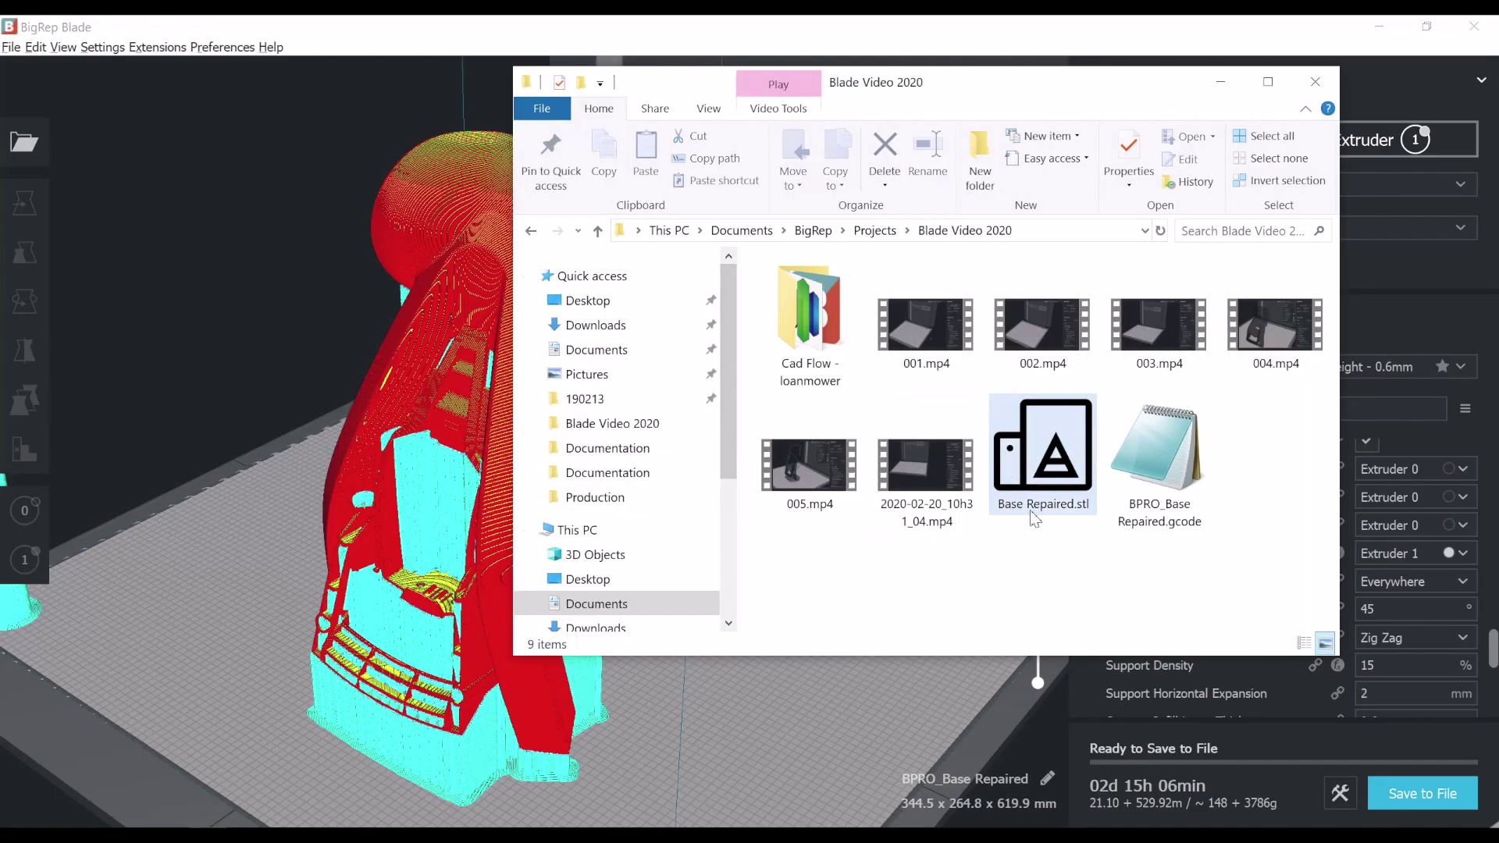
# Select BPRO_Base Repaired.gcode in its folder, and switch to the printer's Job Management page in the browser to look through the job list
pyautogui.click(1156, 490)
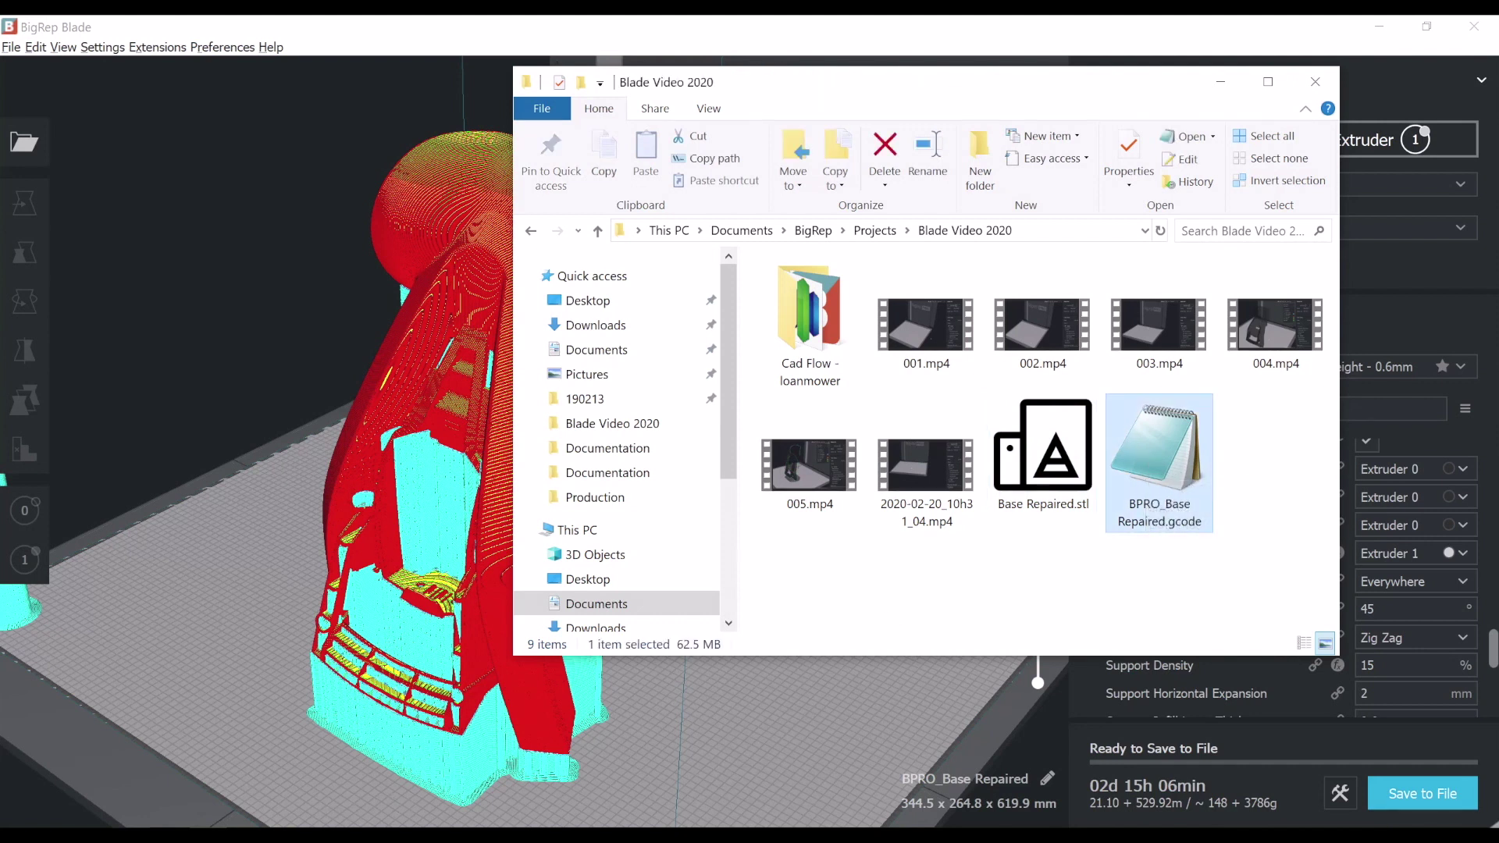
pyautogui.click(317, 773)
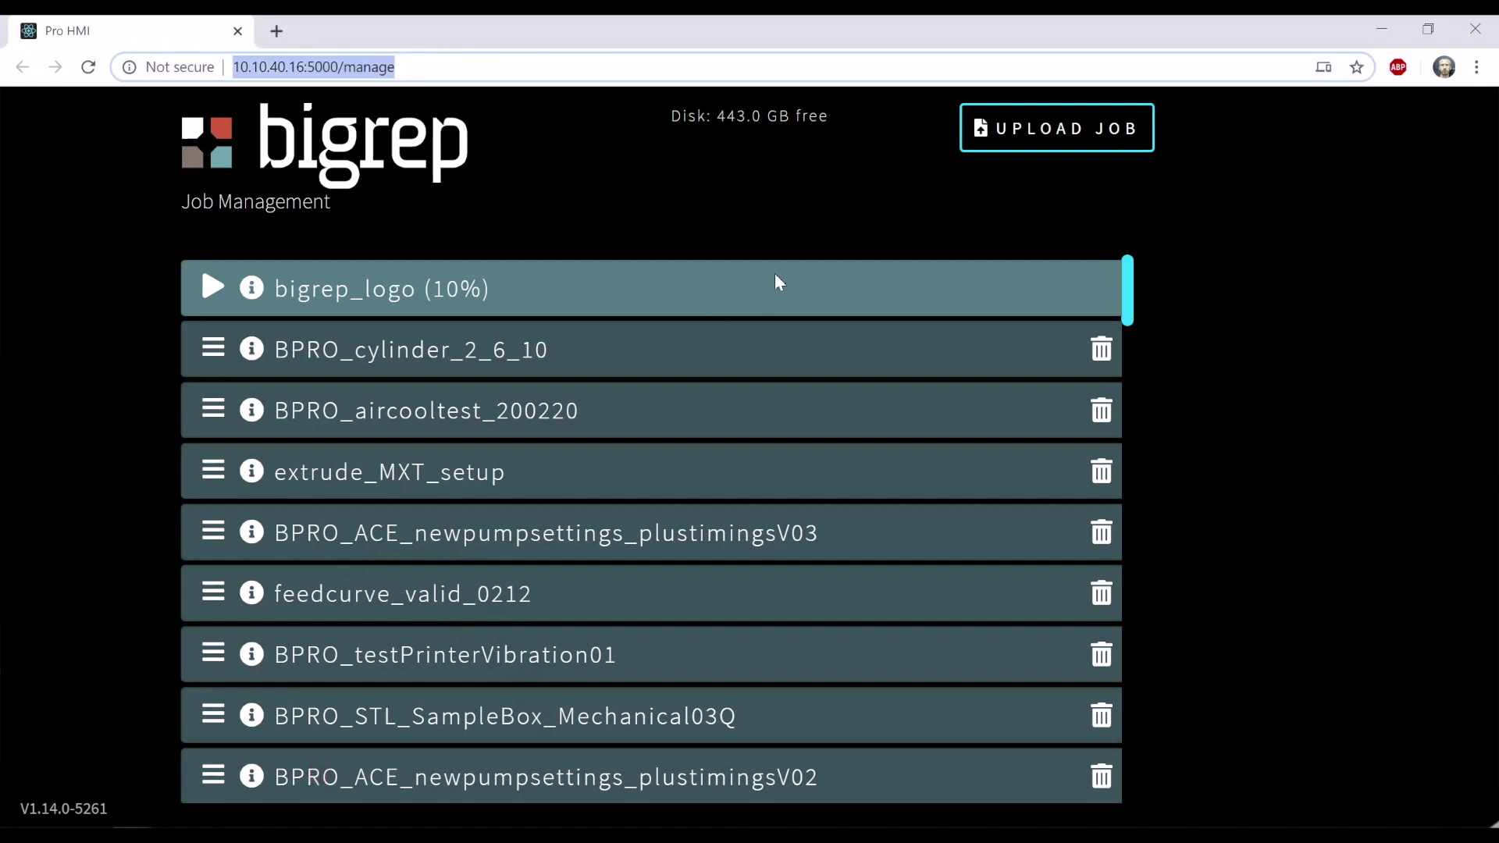
pyautogui.scroll(-8, 944, 465)
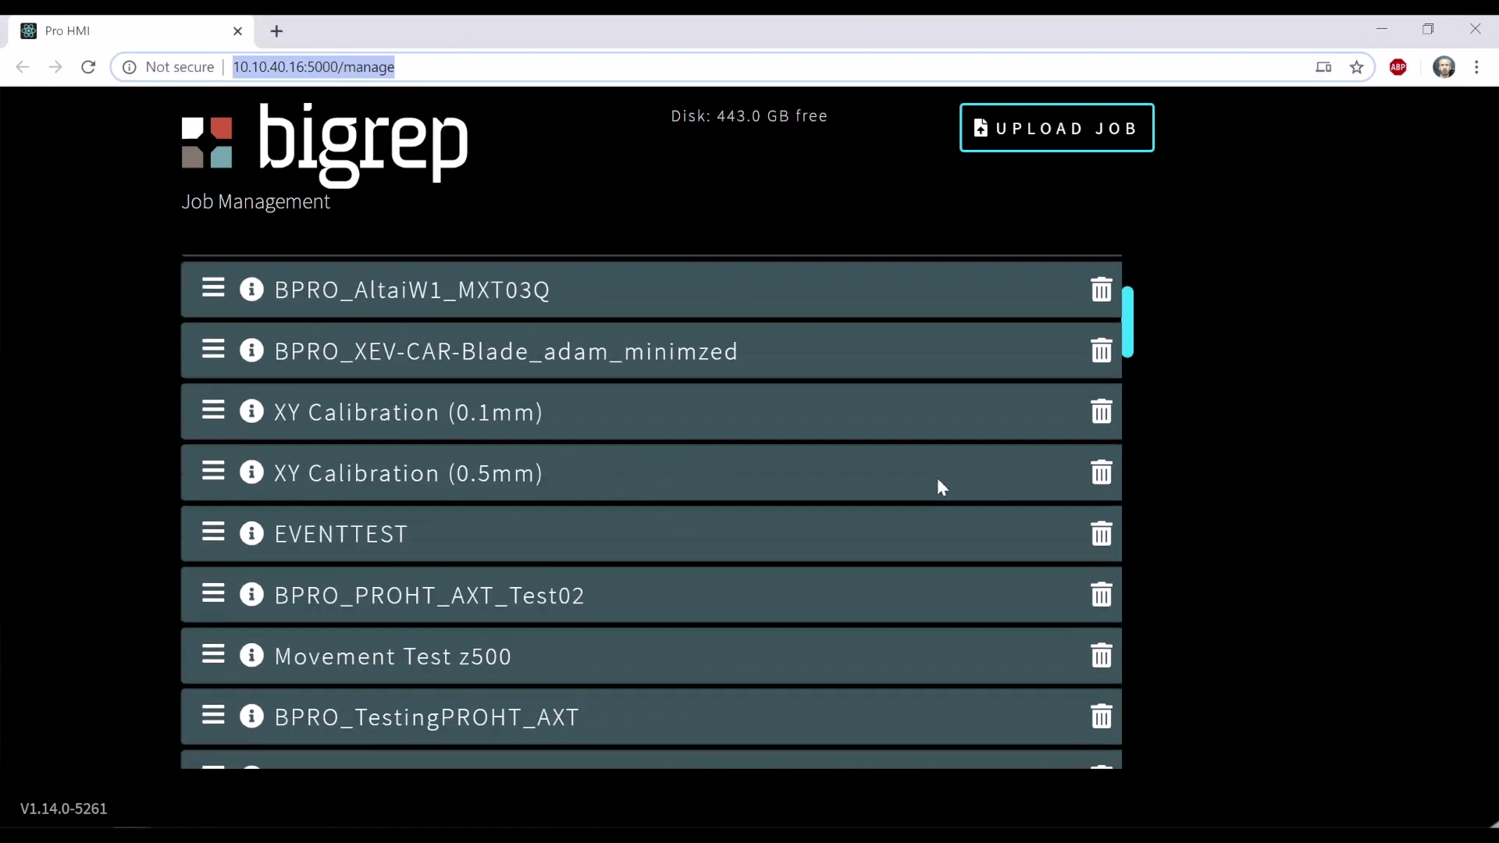
pyautogui.scroll(8, 941, 485)
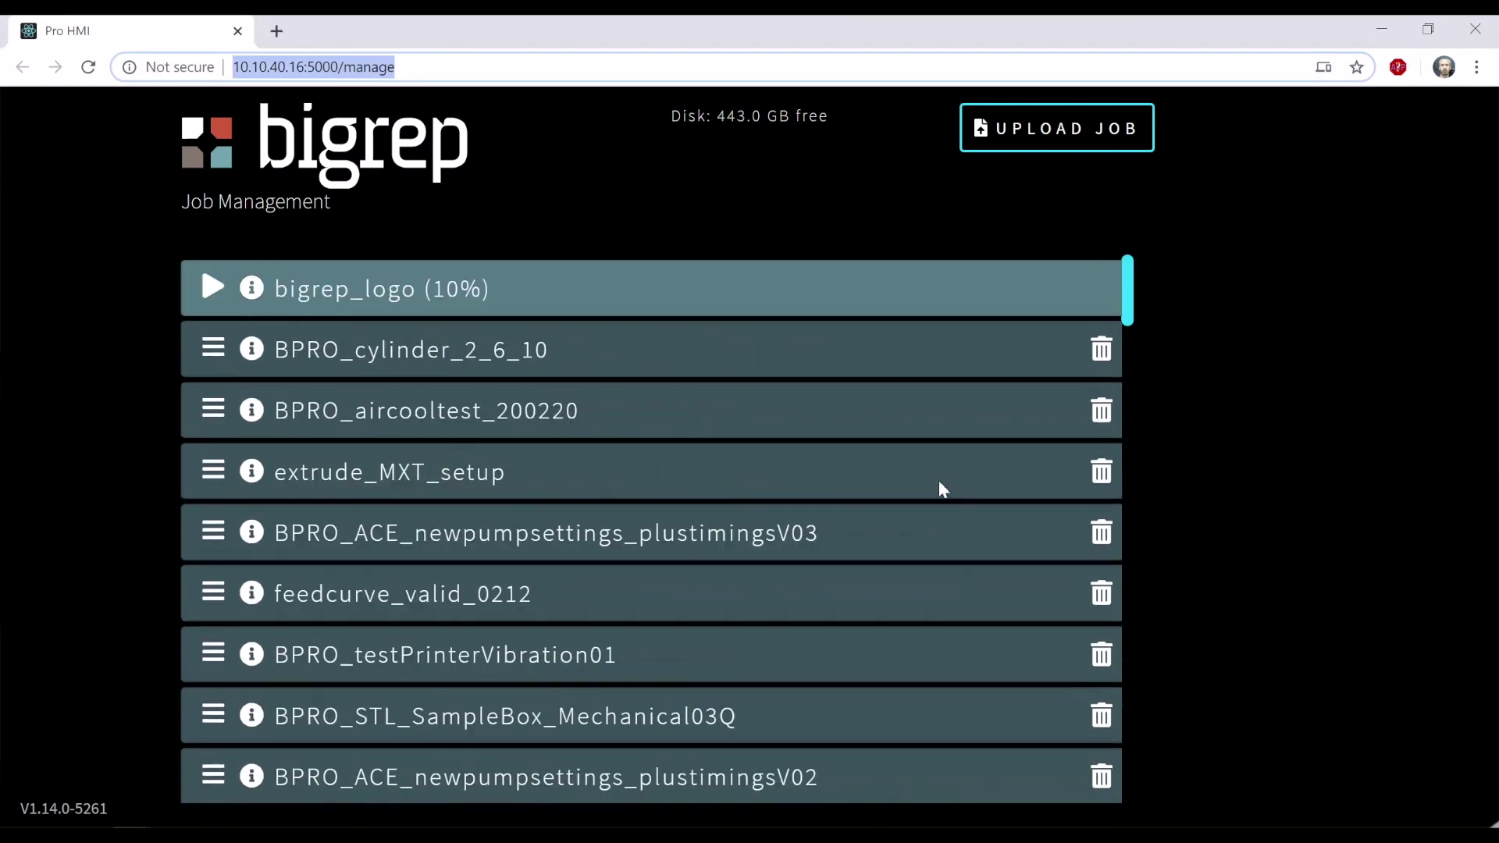
# Upload BPRO_Base Repaired.gcode from the Blade Video 2020 folder to the printer's job list
pyautogui.click(1064, 139)
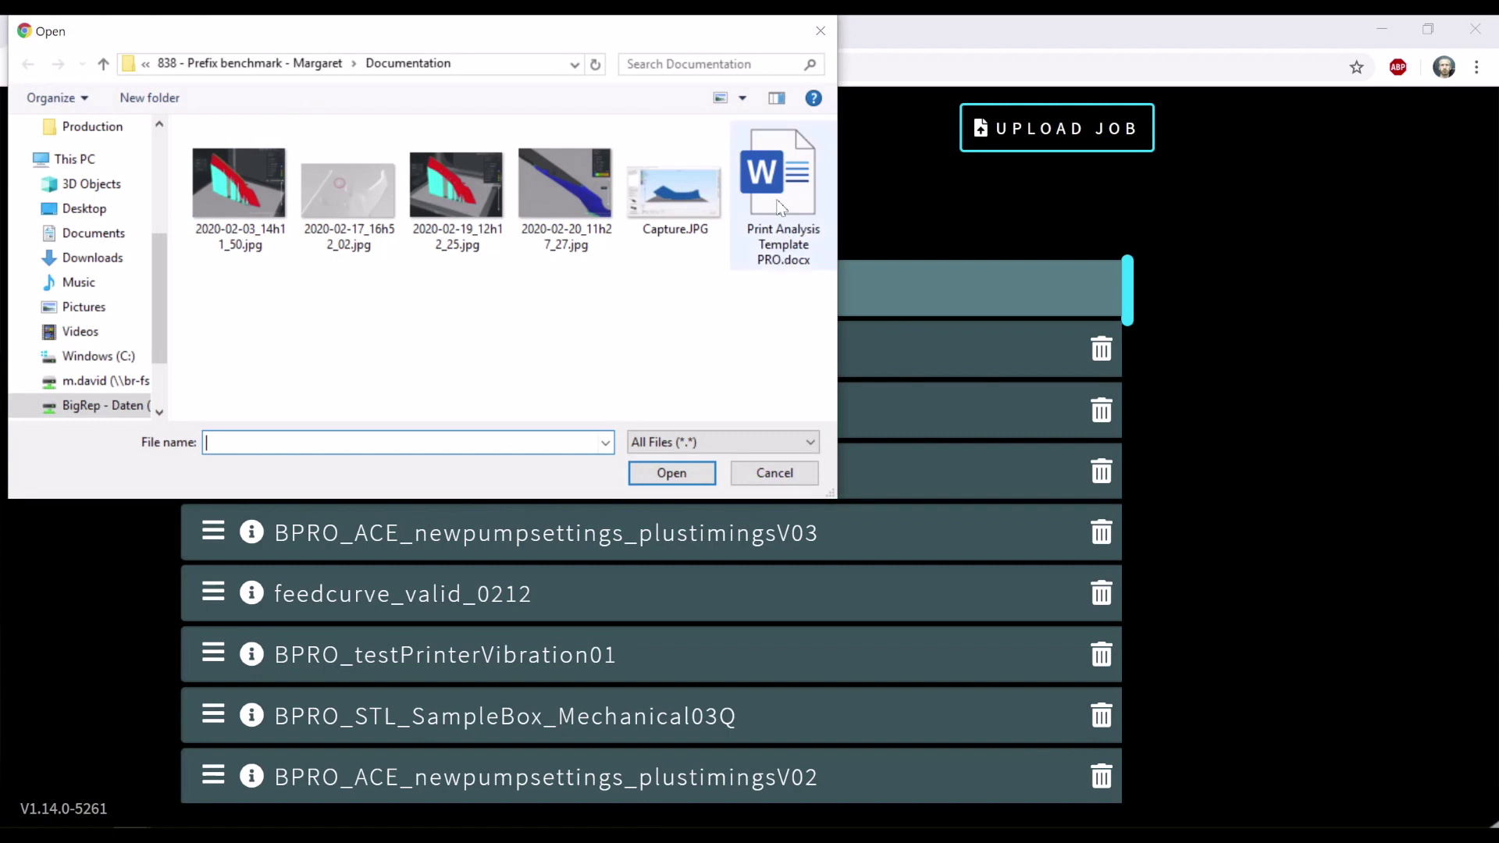
pyautogui.click(820, 35)
pyautogui.hotkey('alt', 'Tab')
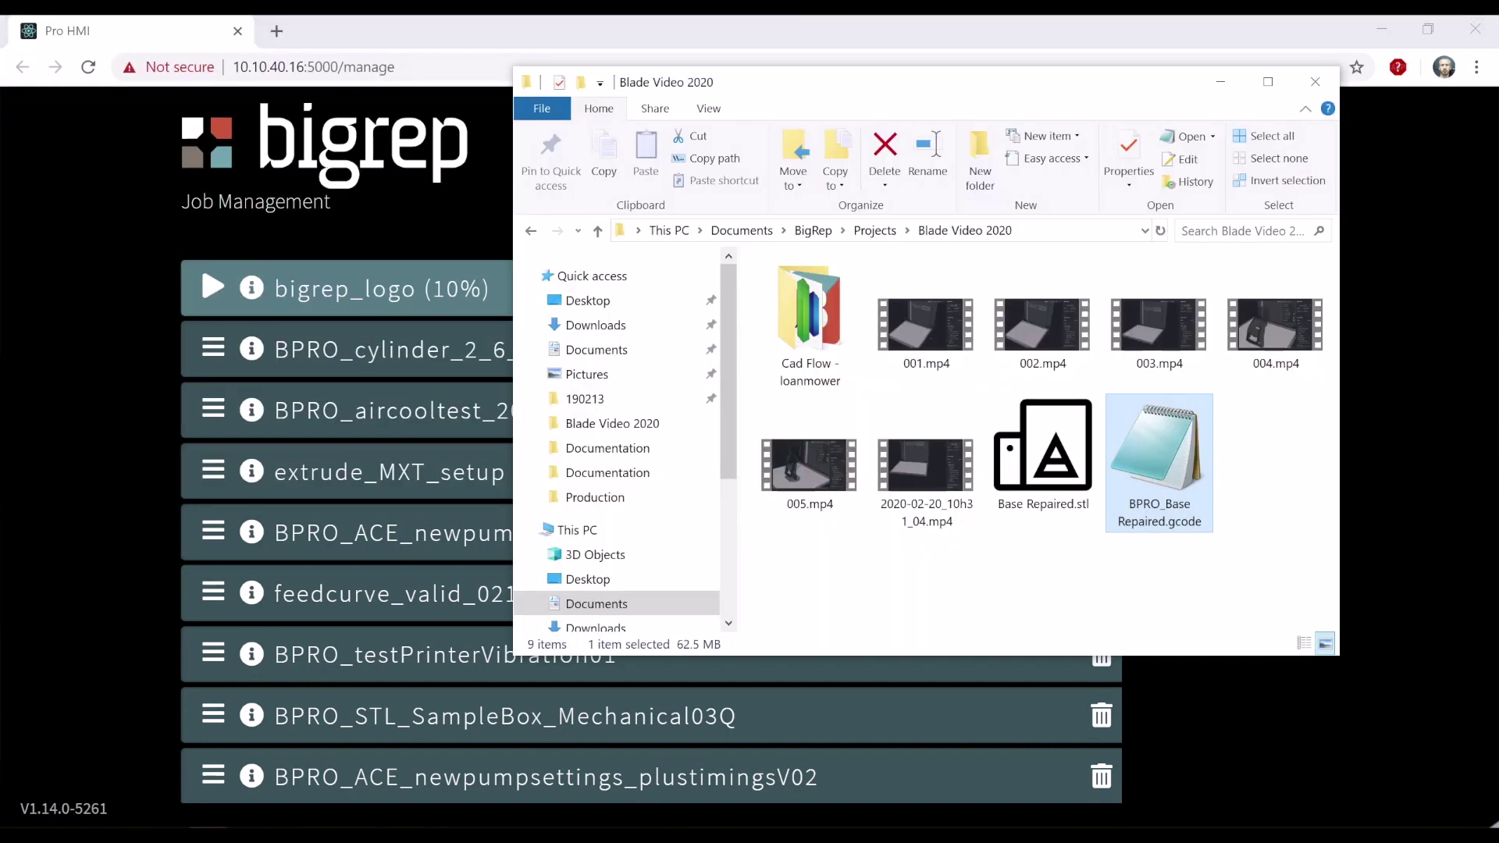
pyautogui.moveTo(1142, 496); pyautogui.dragTo(400, 378)
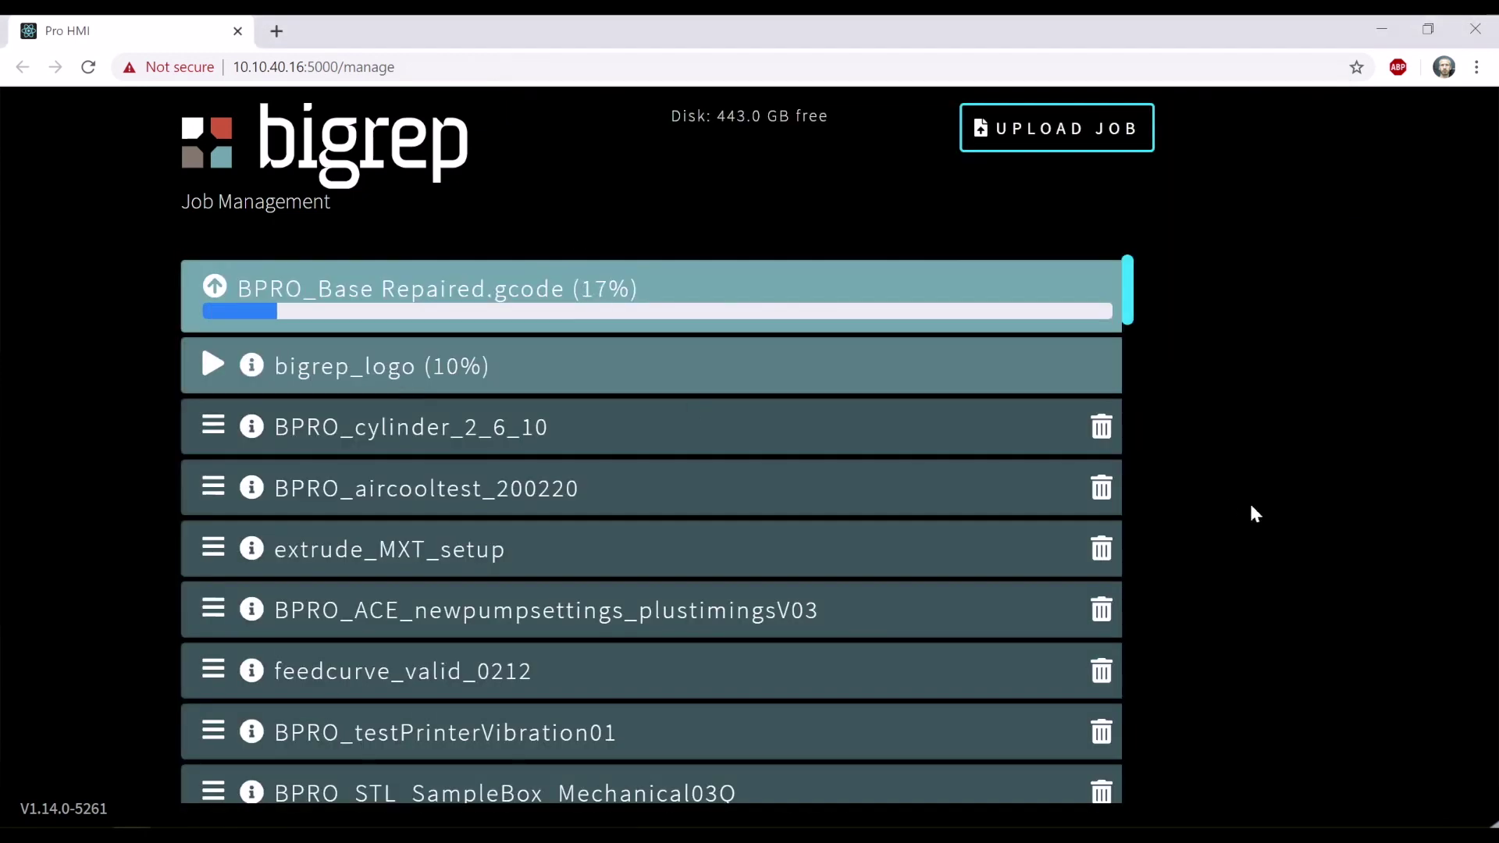